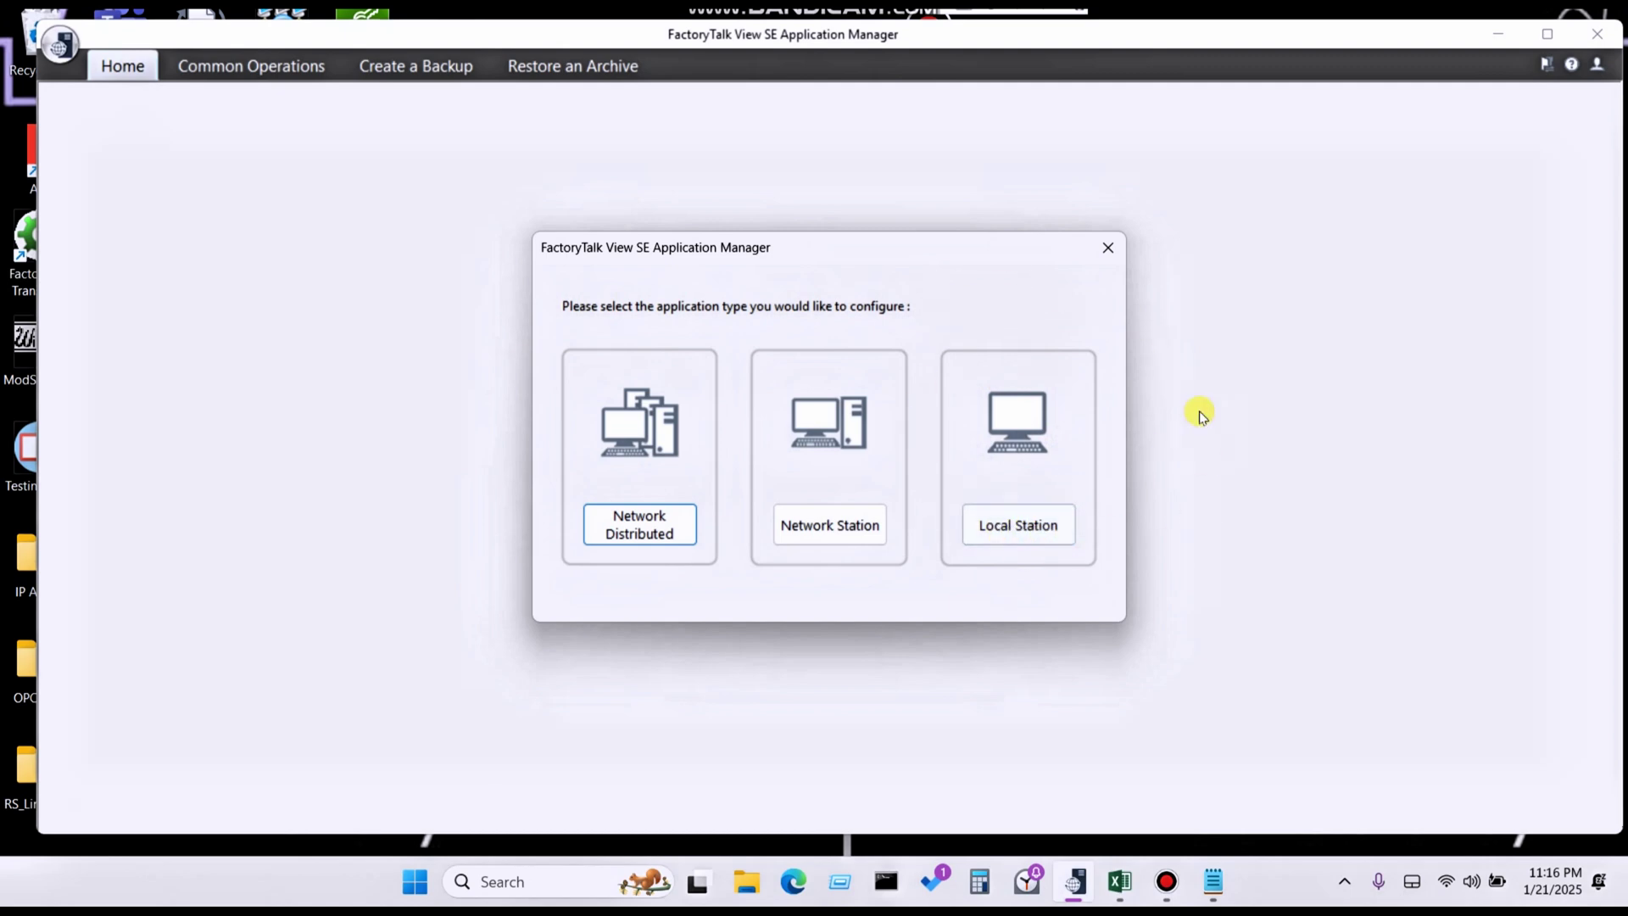
# Choose Local Station as the application type to reach the Home page.
pyautogui.click(1016, 527)
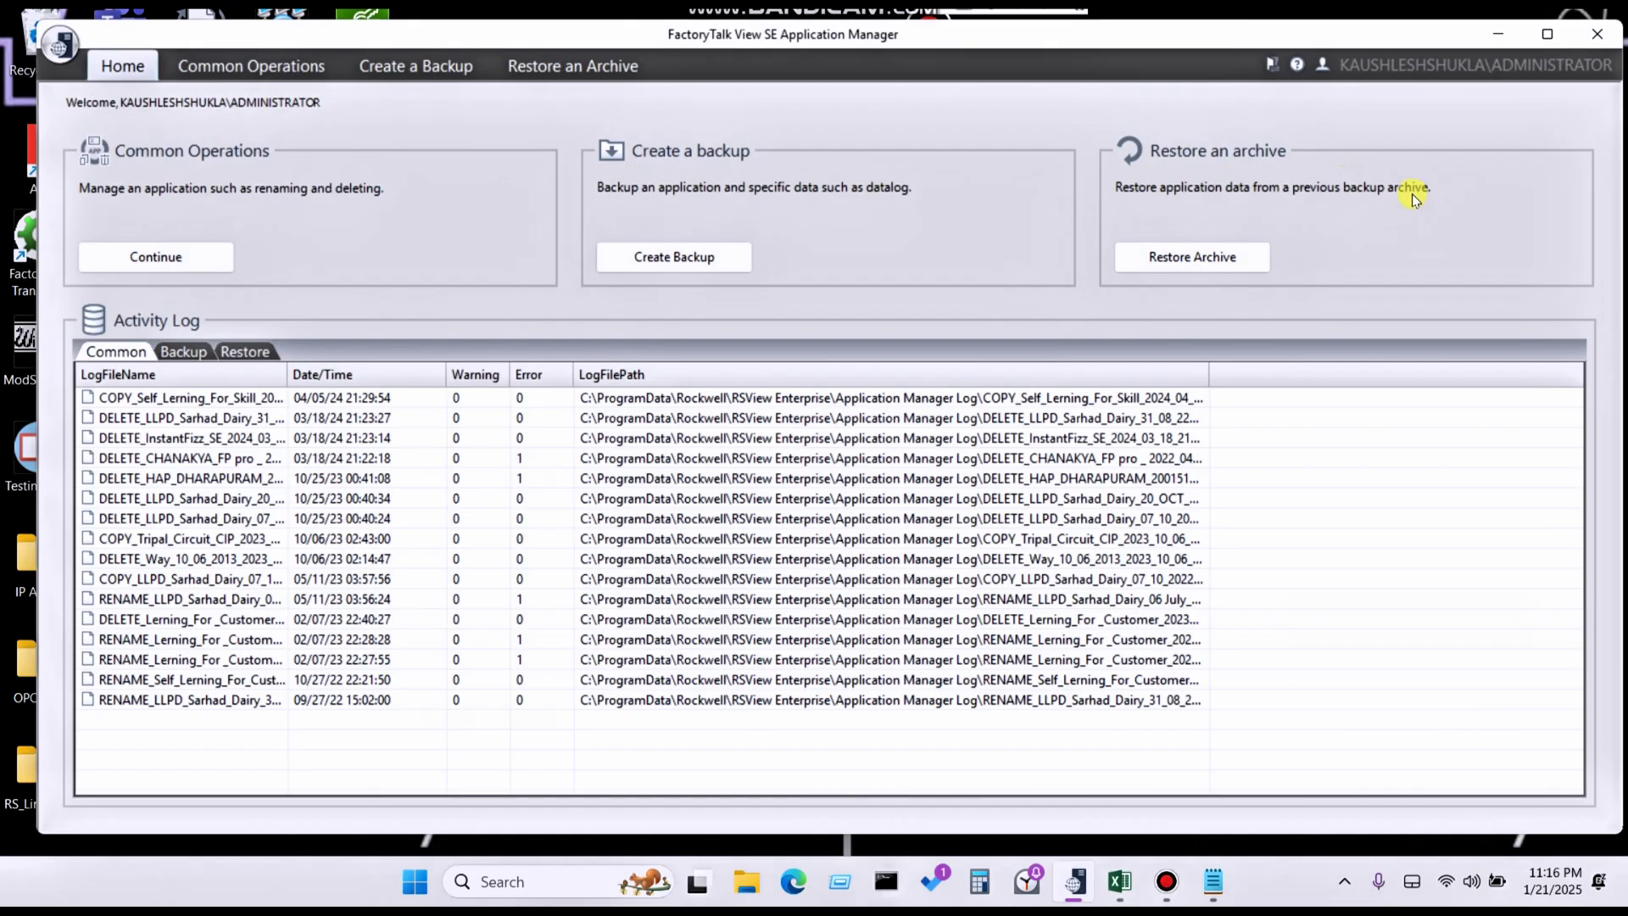
# Open Restore an Archive, preview For _Youtube_Lerning_11802025.apb, then collapse the SE folder and DVD (C:).
pyautogui.click(1181, 256)
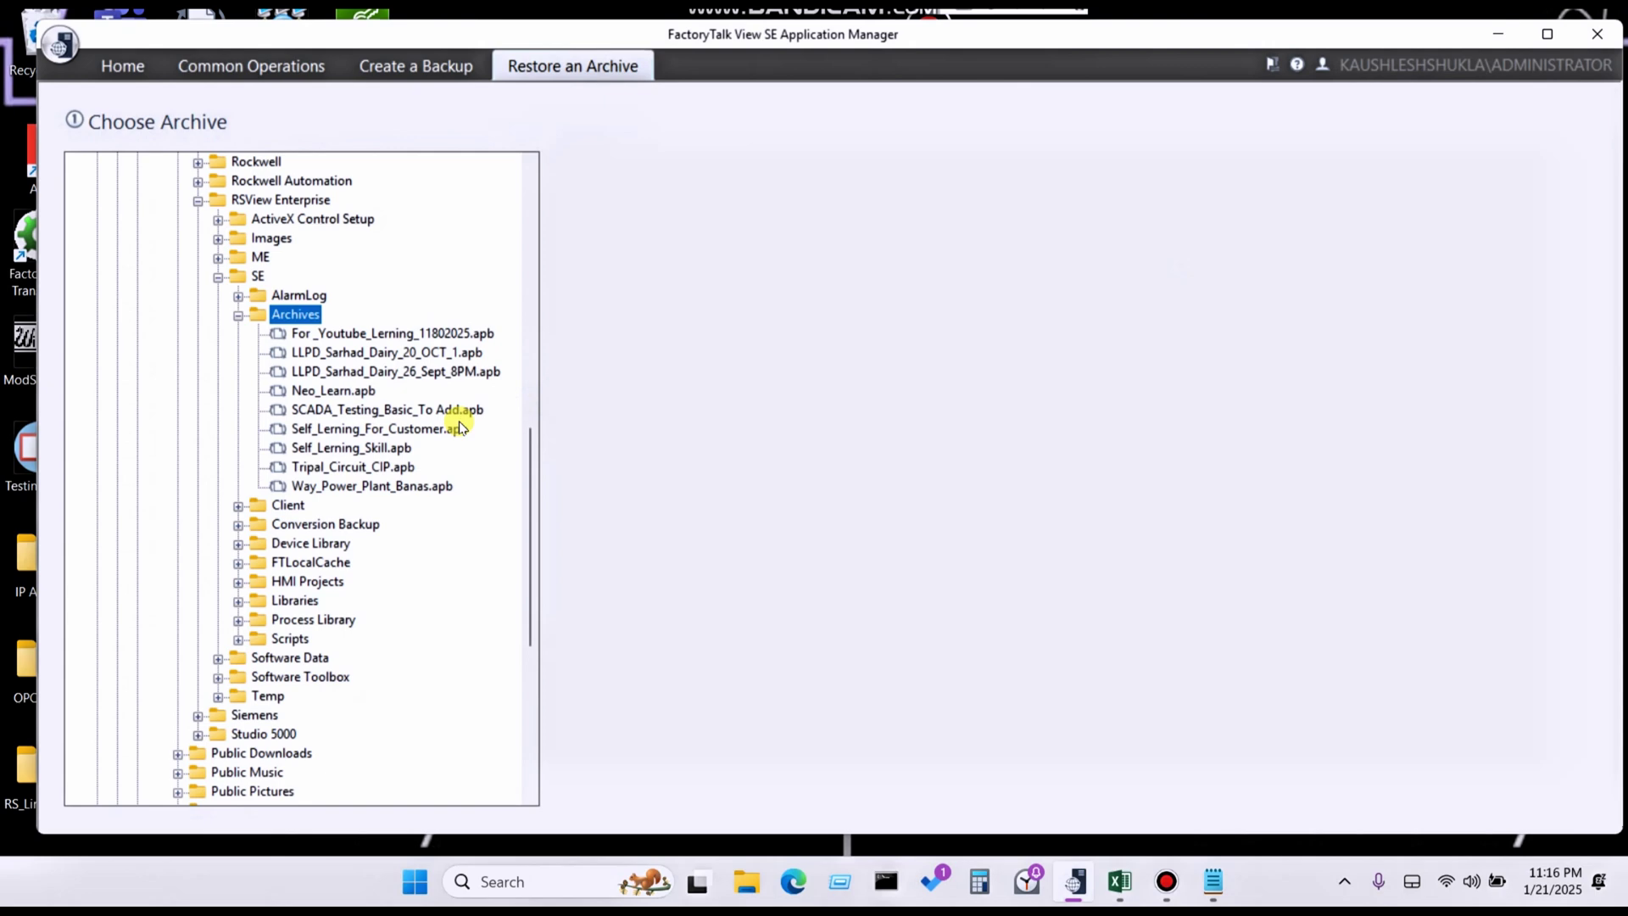
pyautogui.click(387, 333)
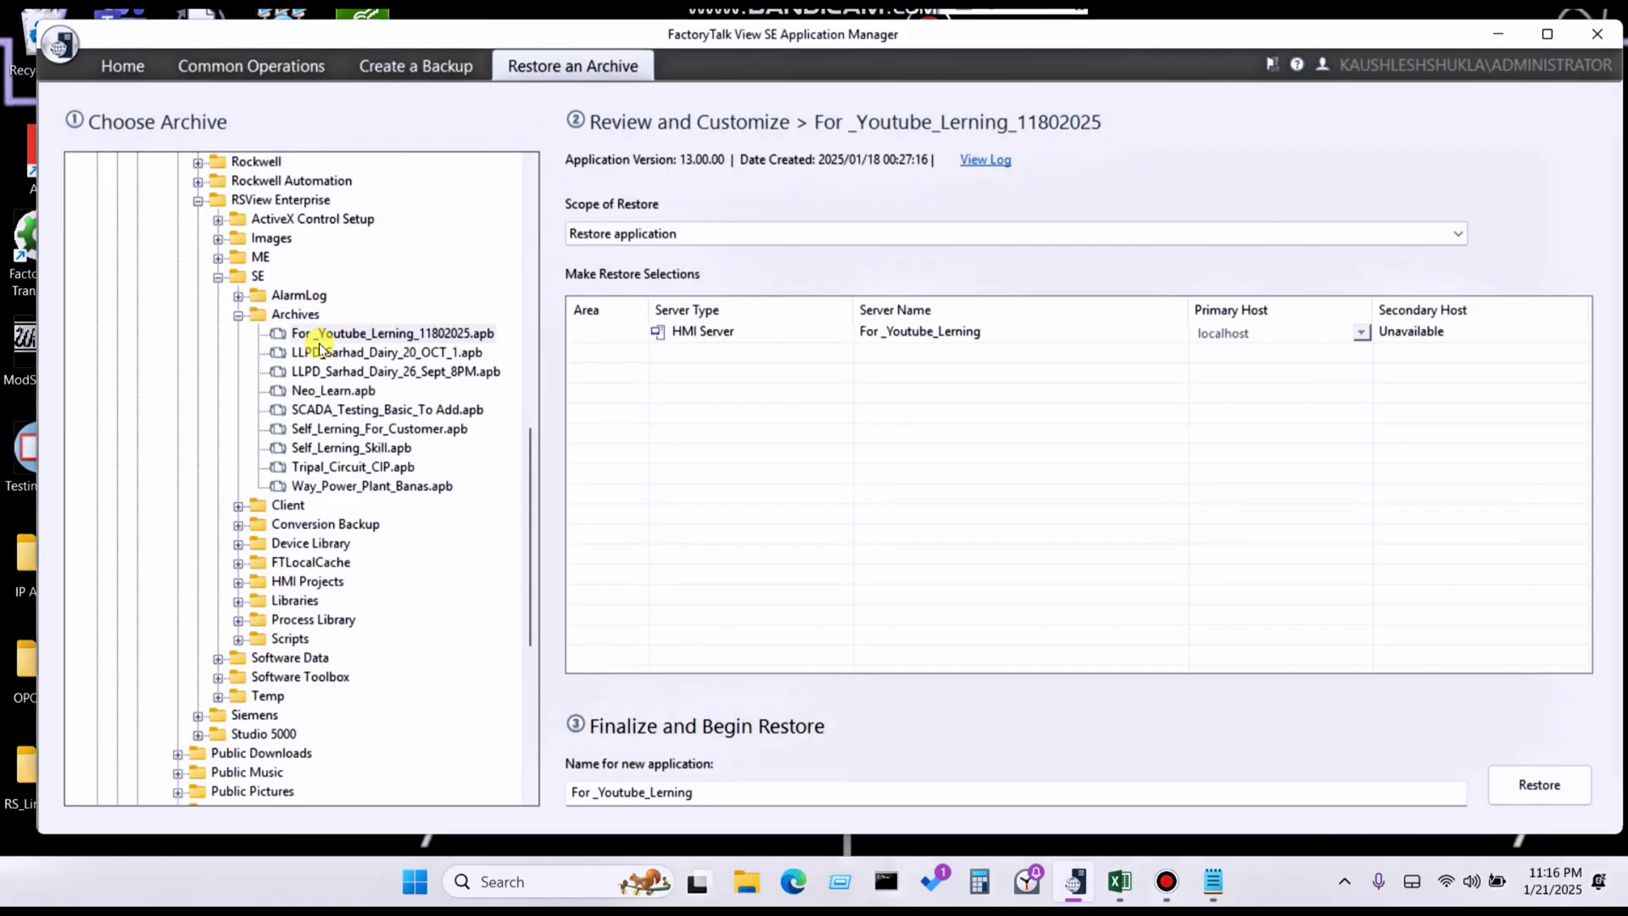
pyautogui.click(219, 277)
pyautogui.scroll(10, 219, 297)
pyautogui.click(118, 410)
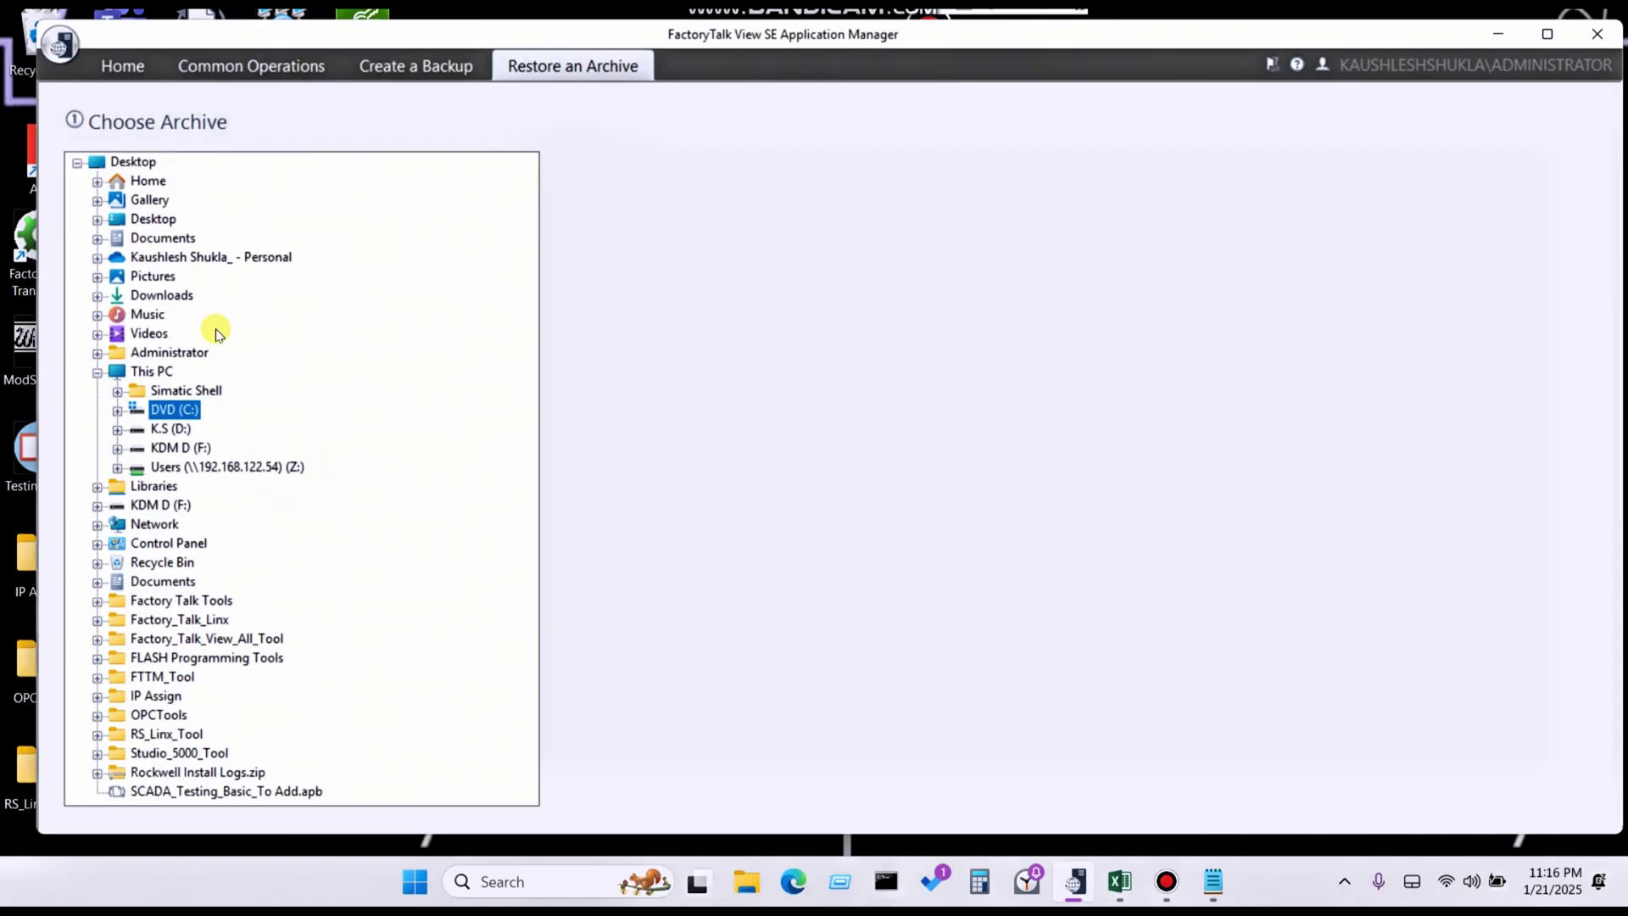
# Browse DVD (C:) > Users > Public > Public Documents > RSView Enterprise > SE > Archives and select For _Youtube_Lerning_11802025.apb.
pyautogui.click(118, 410)
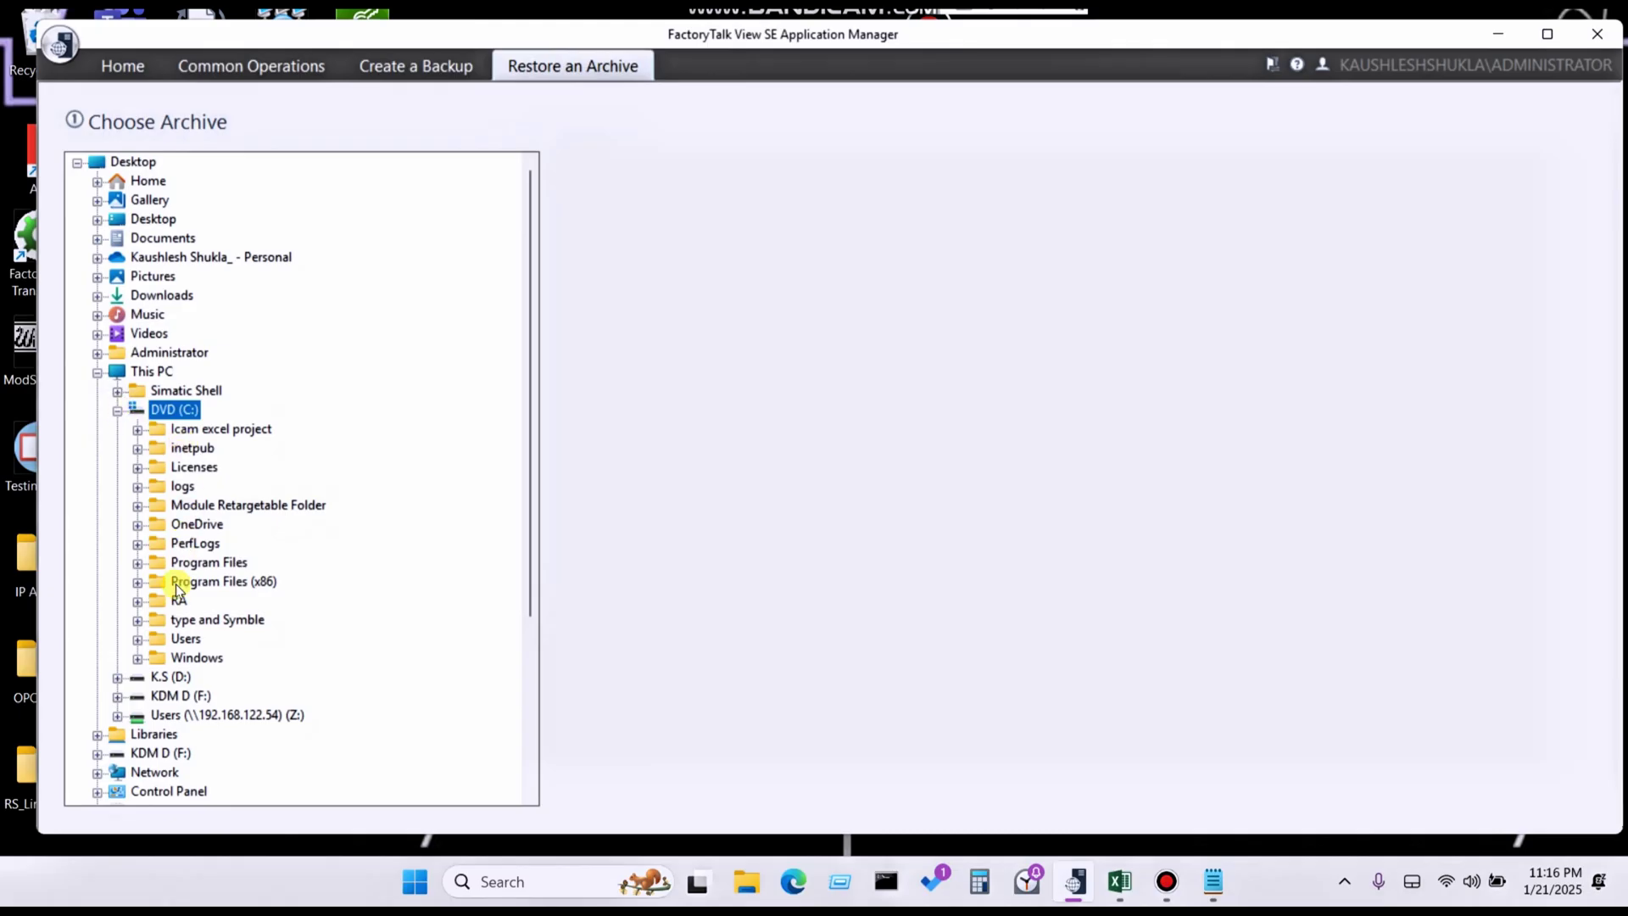
pyautogui.click(138, 639)
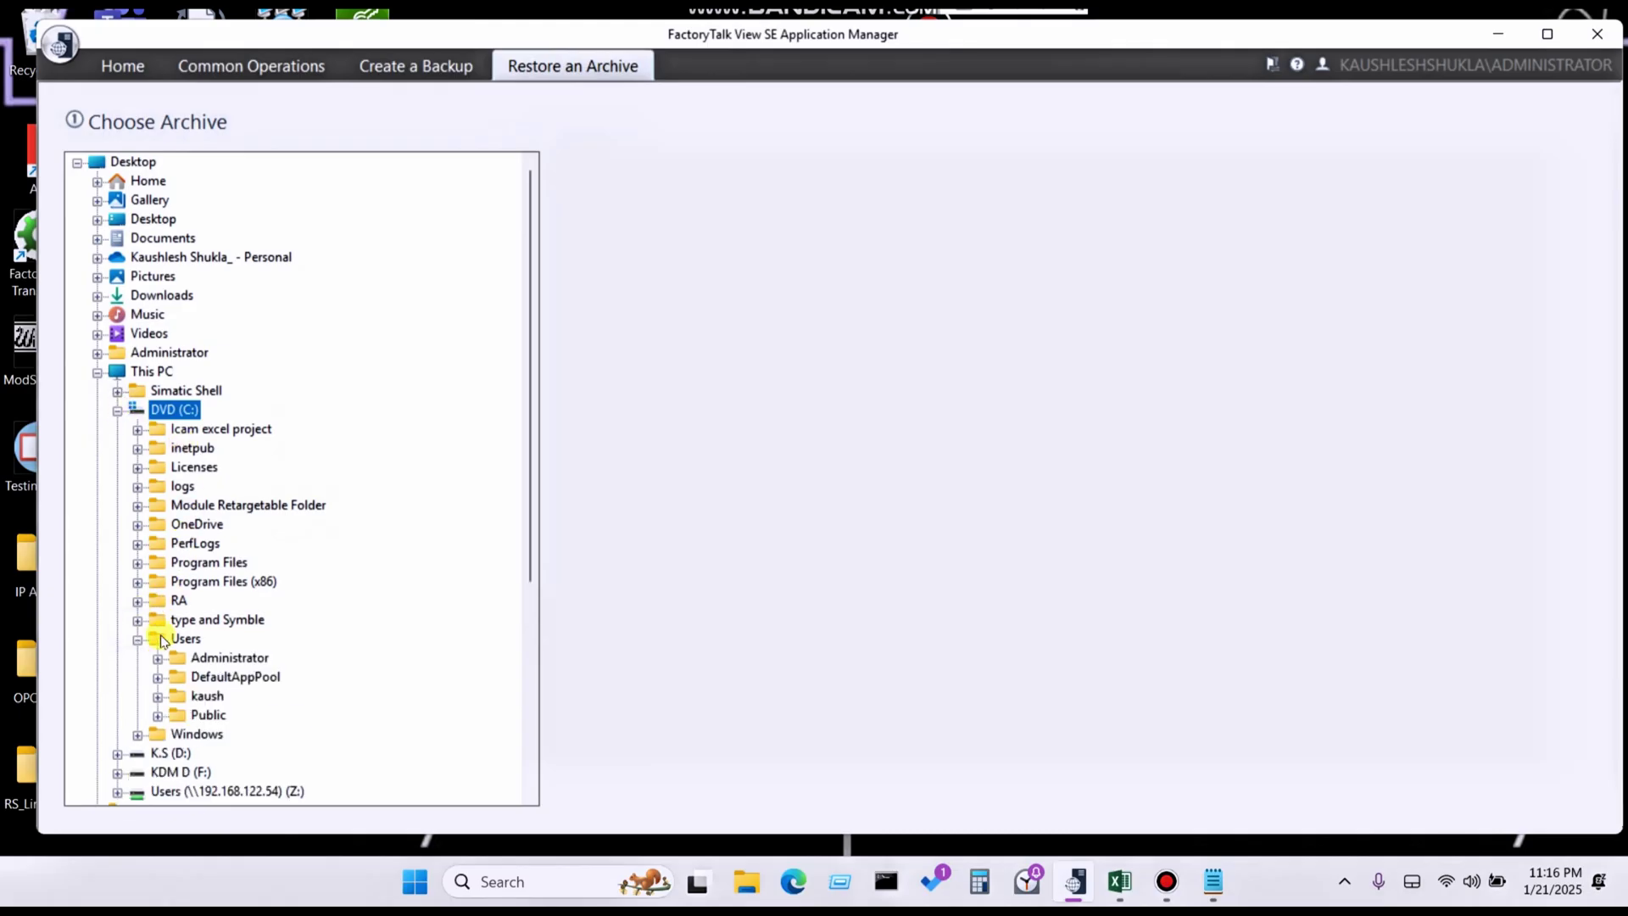
pyautogui.click(159, 715)
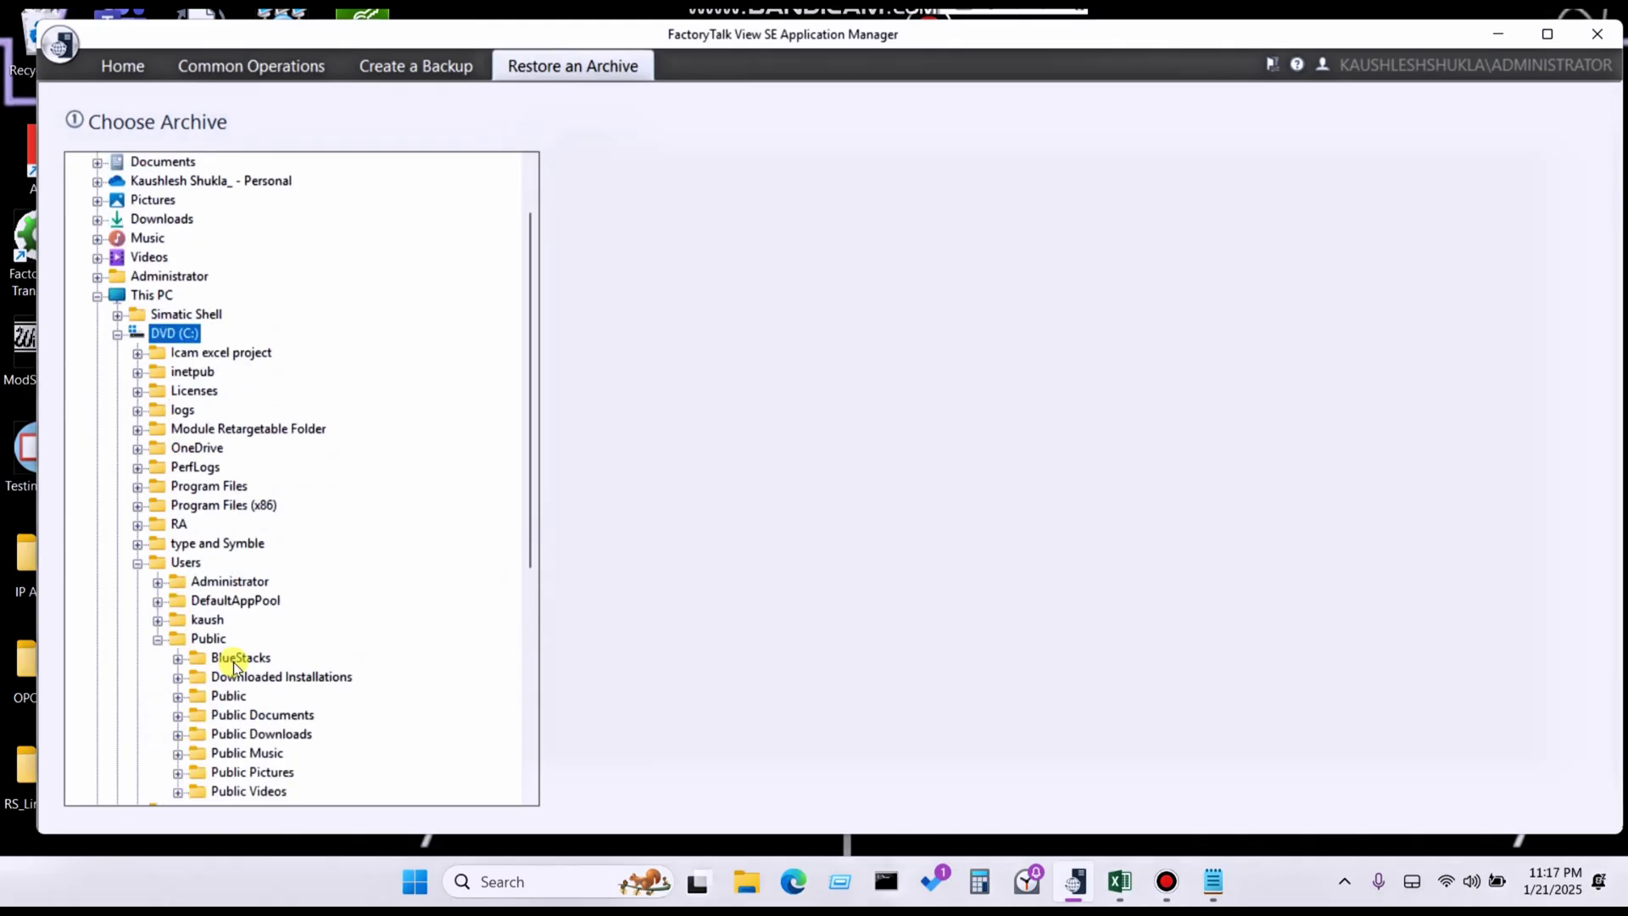
pyautogui.scroll(-7, 238, 666)
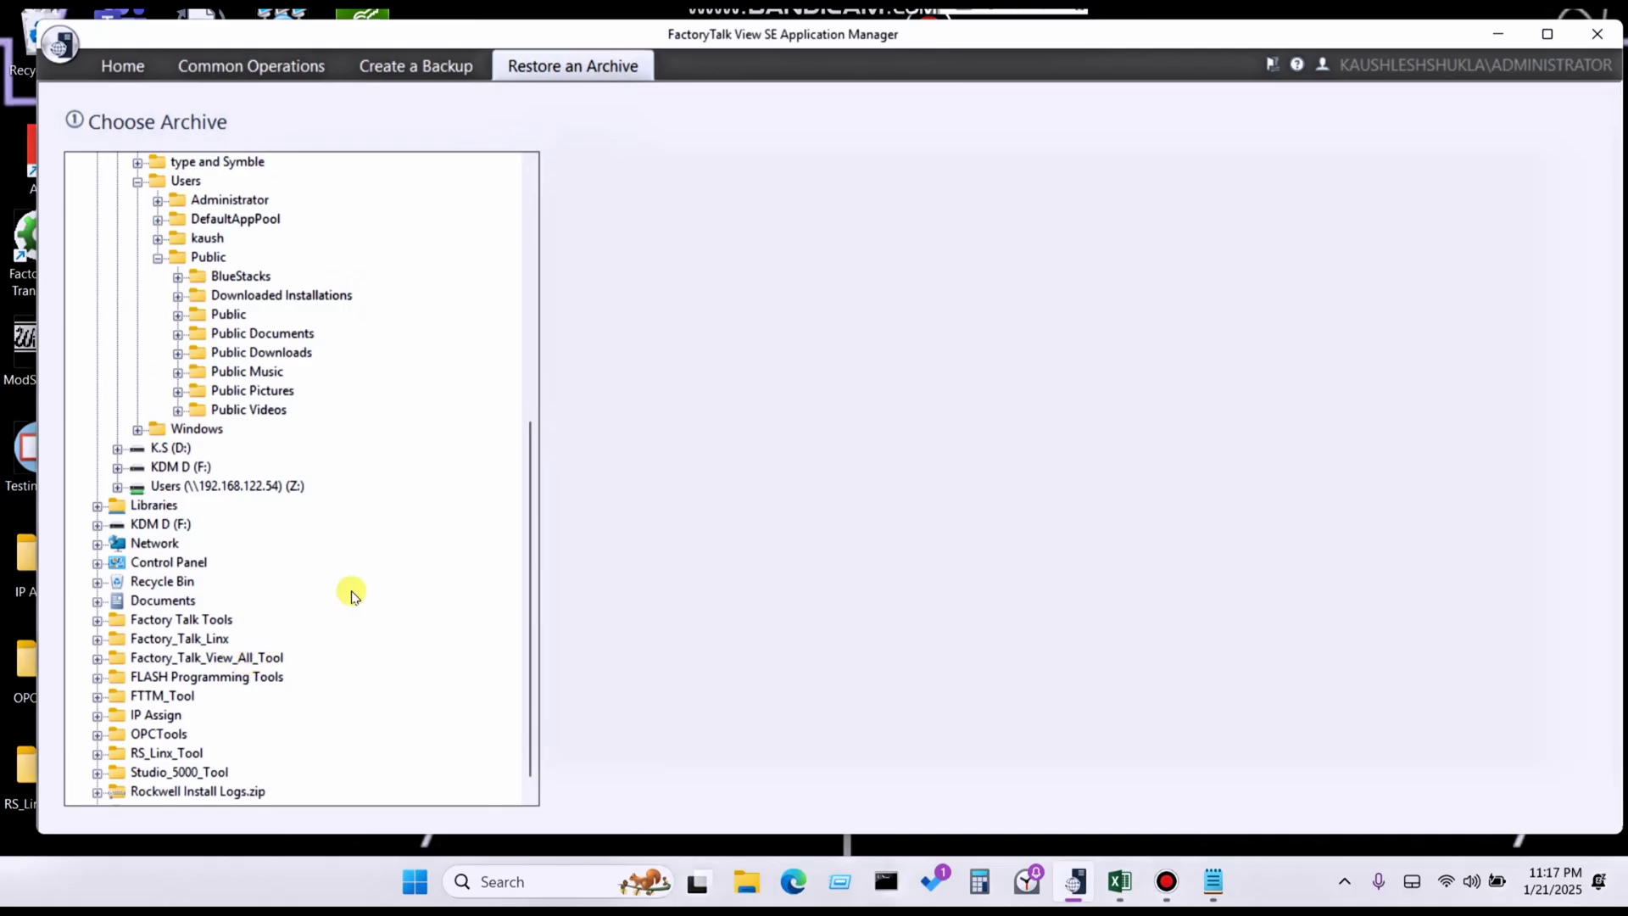
pyautogui.moveTo(533, 563); pyautogui.dragTo(533, 504)
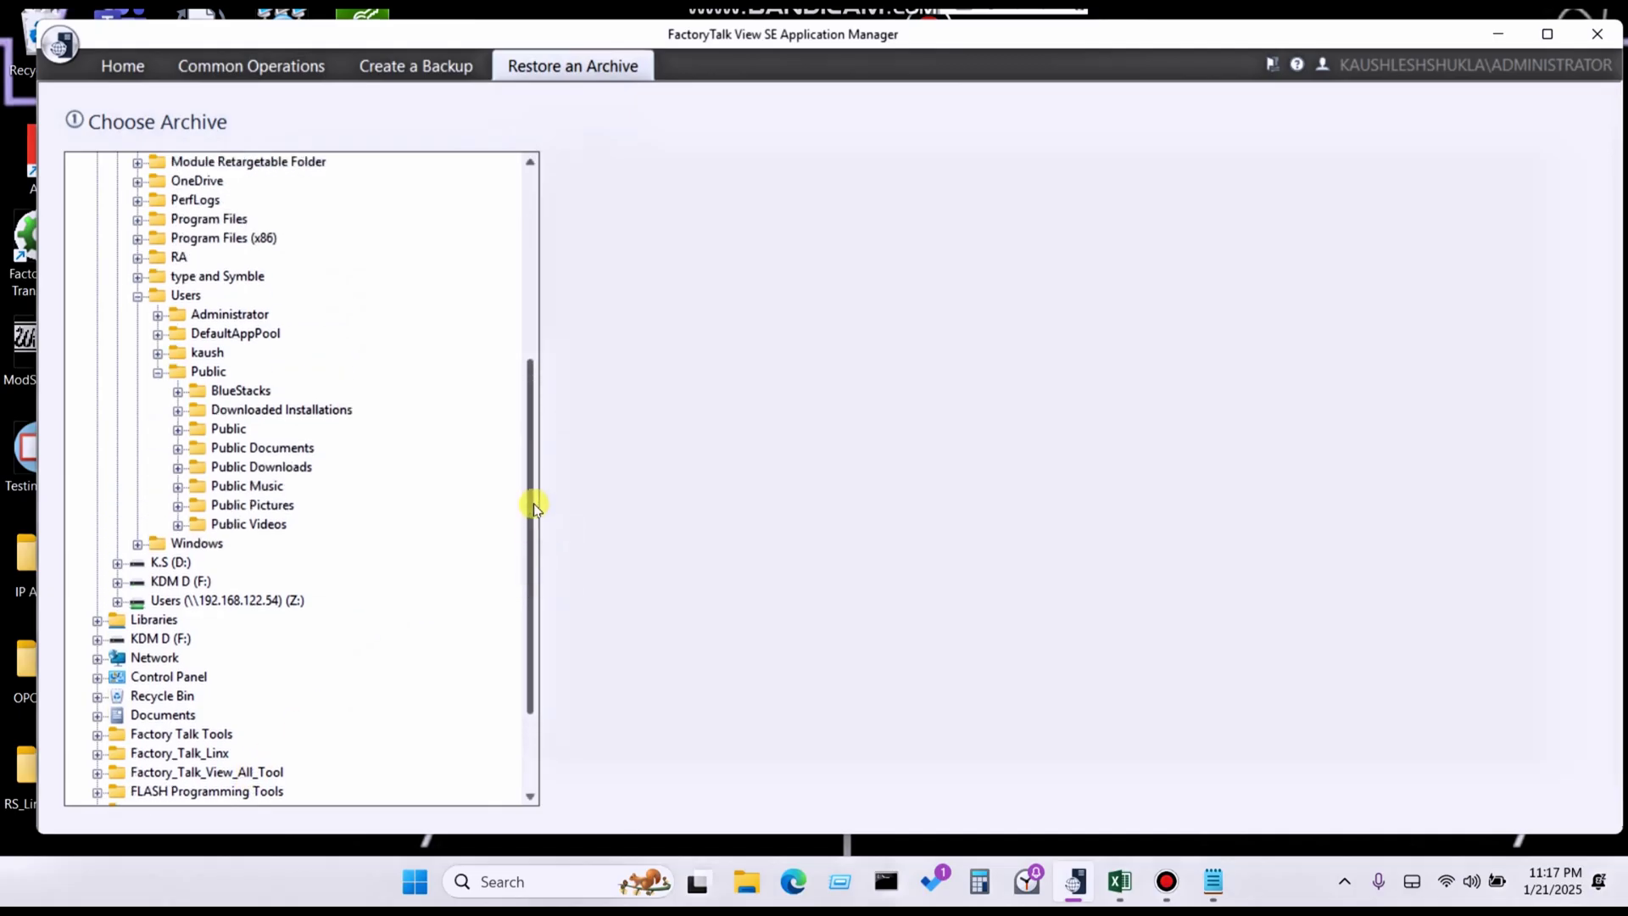
pyautogui.click(178, 449)
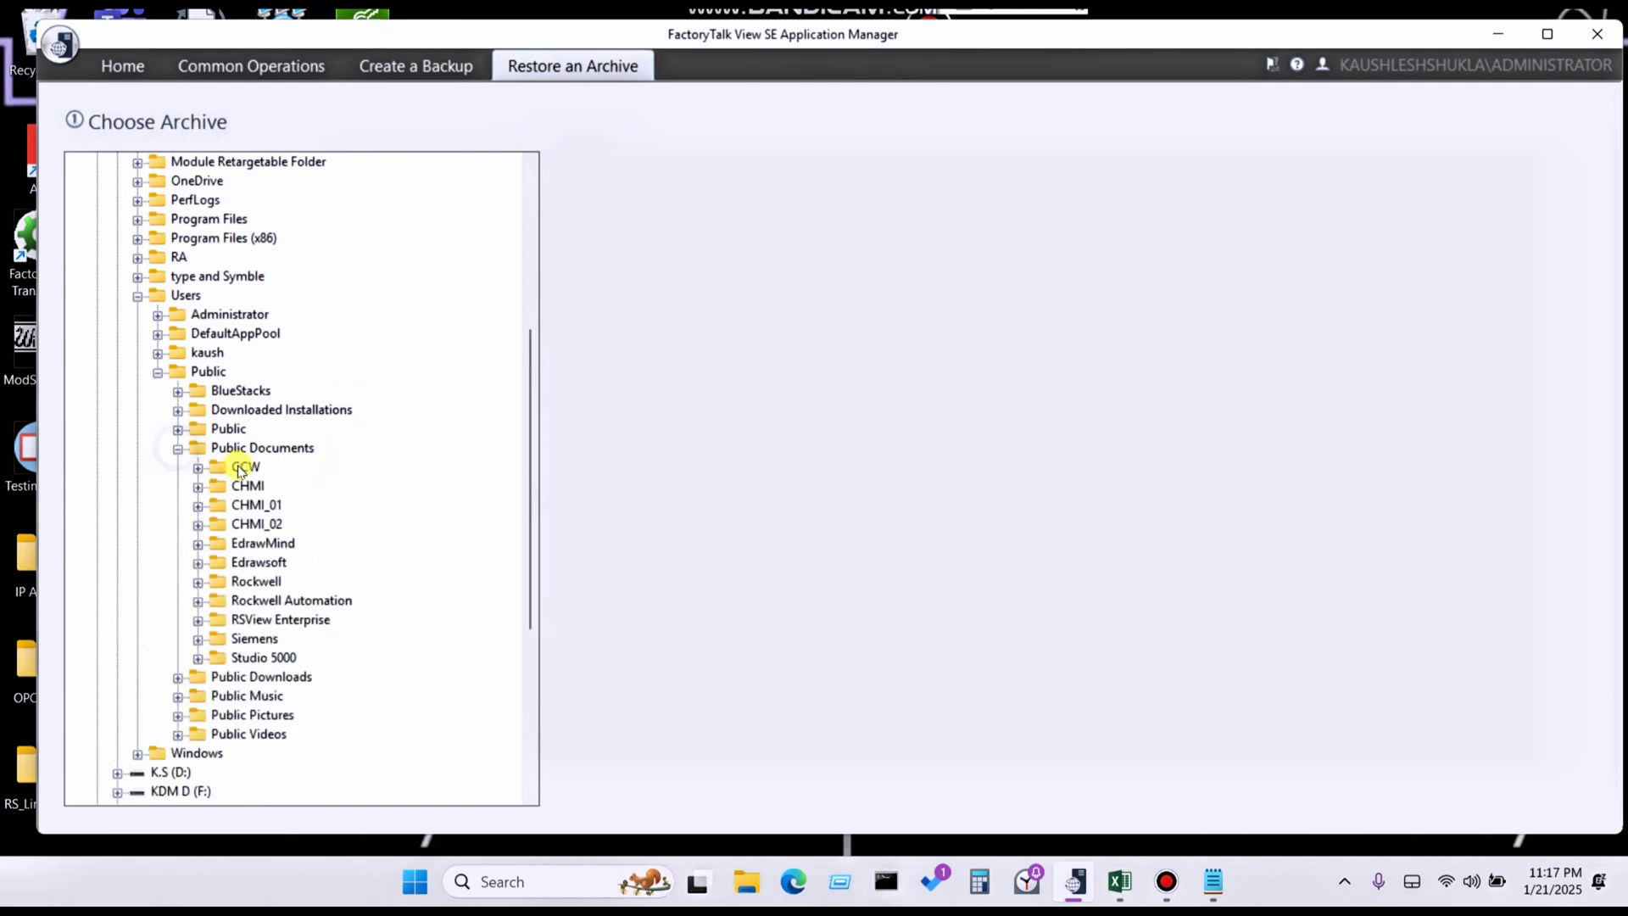
pyautogui.click(197, 620)
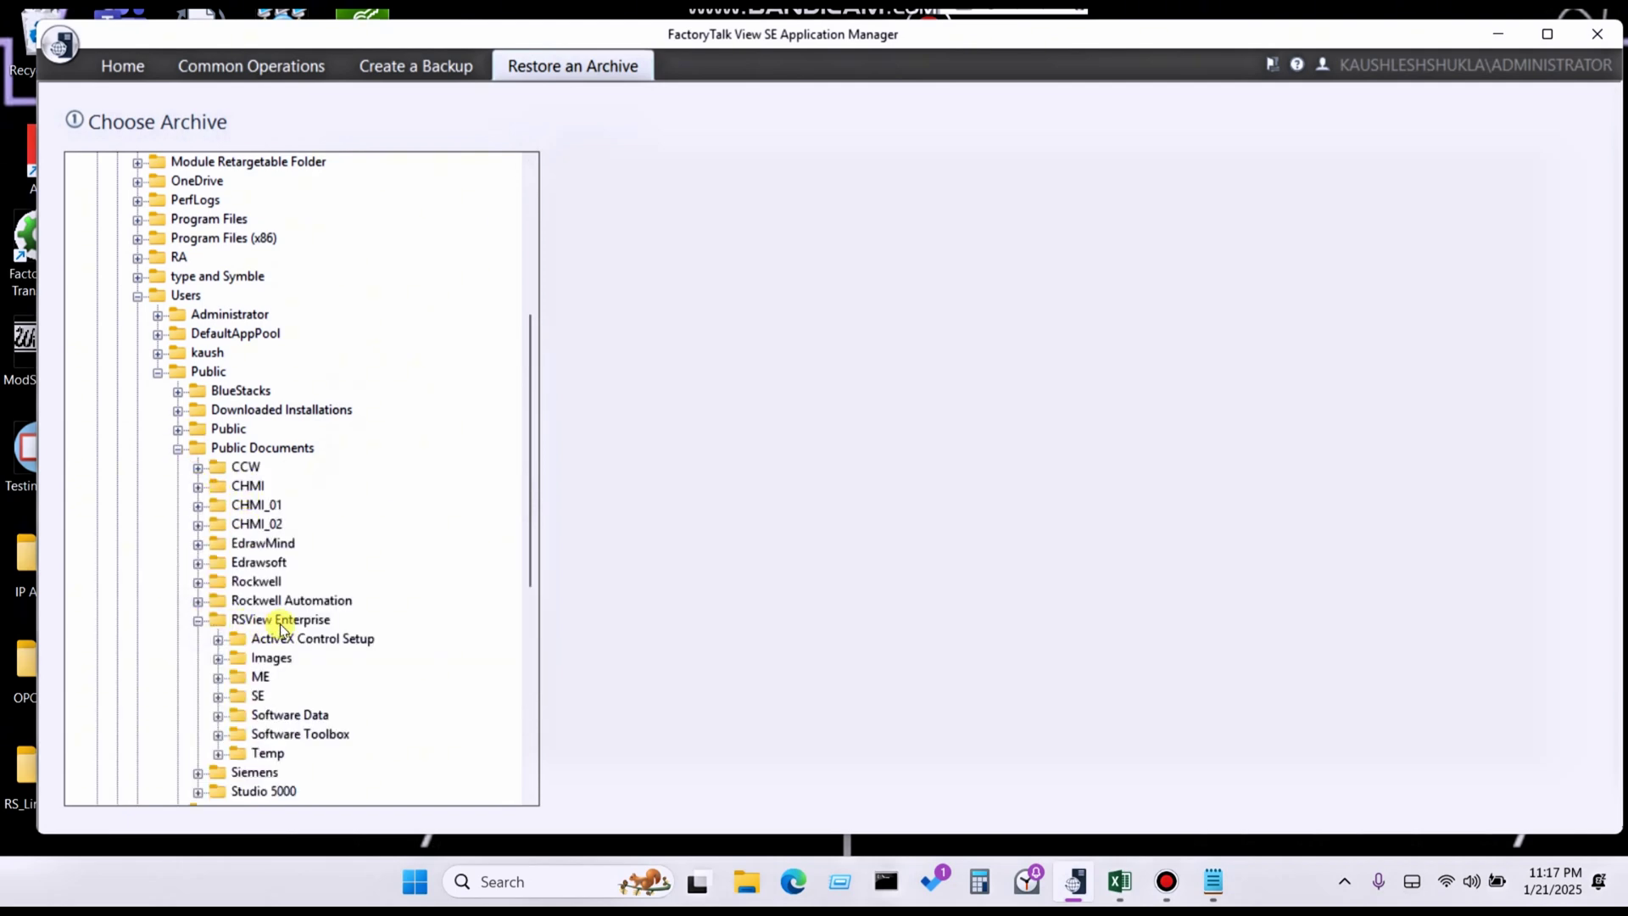
pyautogui.click(222, 697)
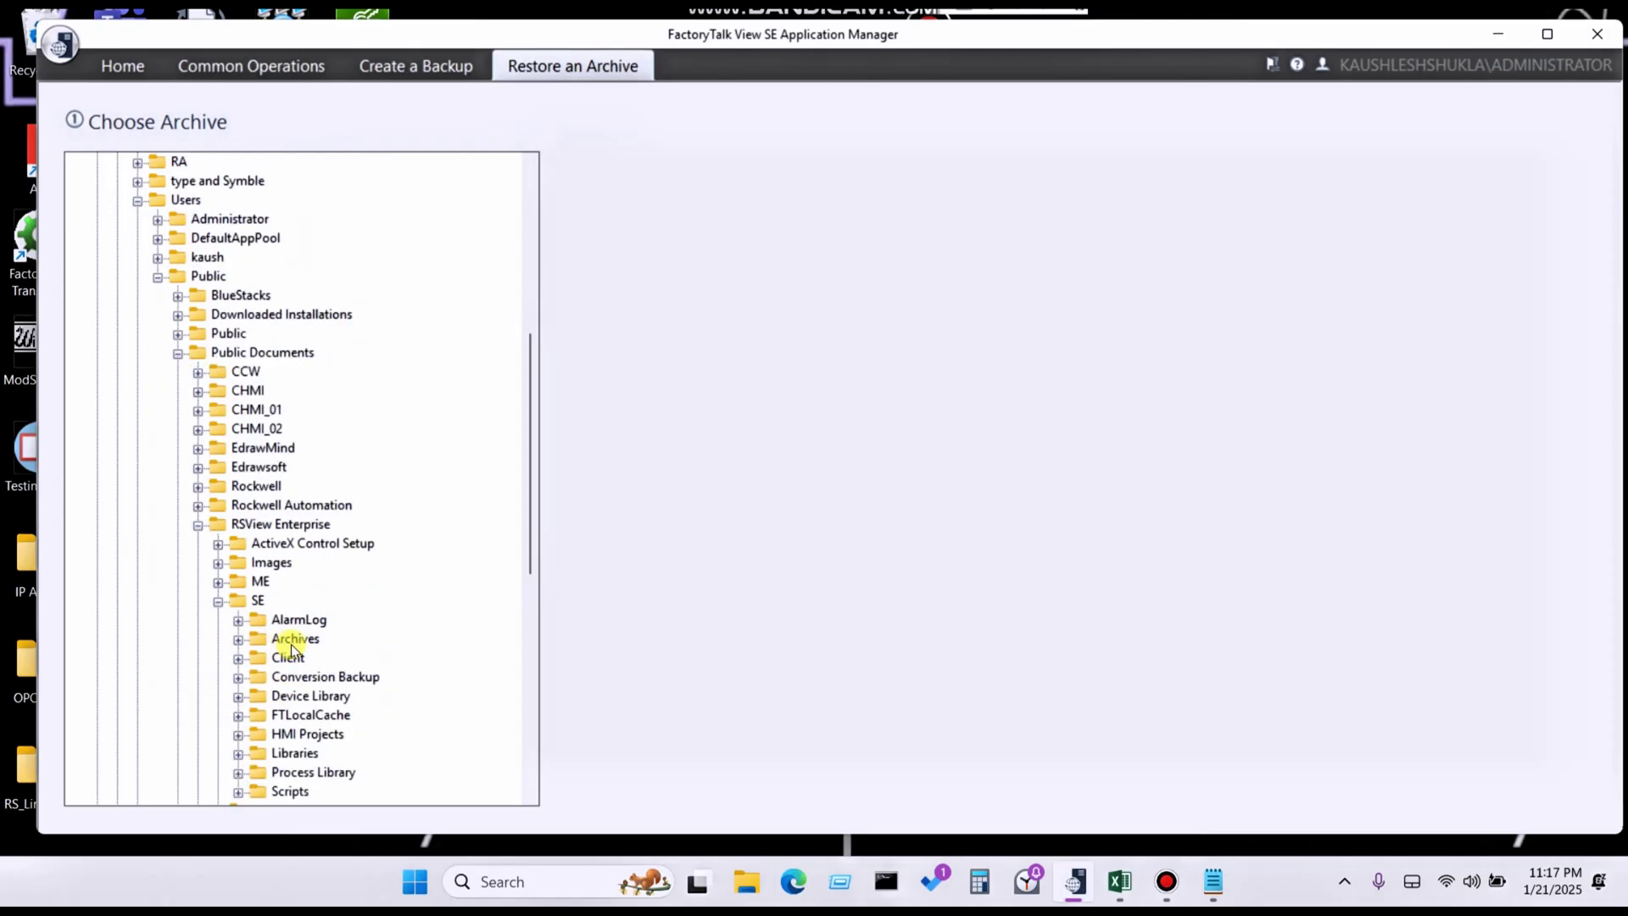
pyautogui.click(239, 640)
pyautogui.click(310, 642)
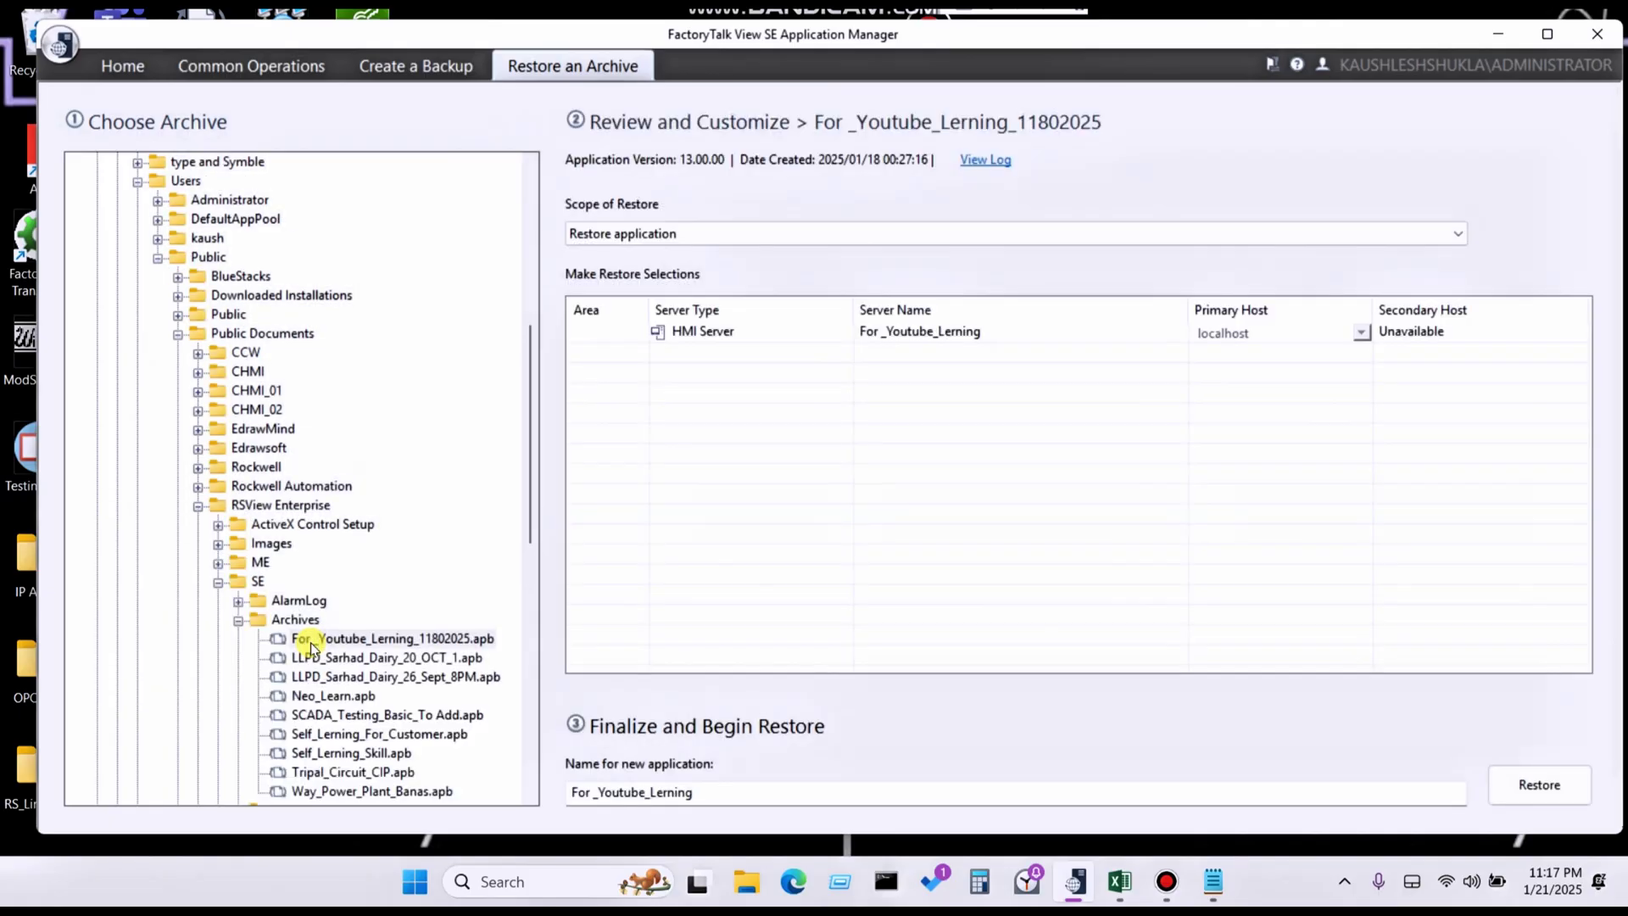
# Reselect the archive, pick the HMI Server, and name the new application For _Youtube_Lerning_1.
pyautogui.click(722, 800)
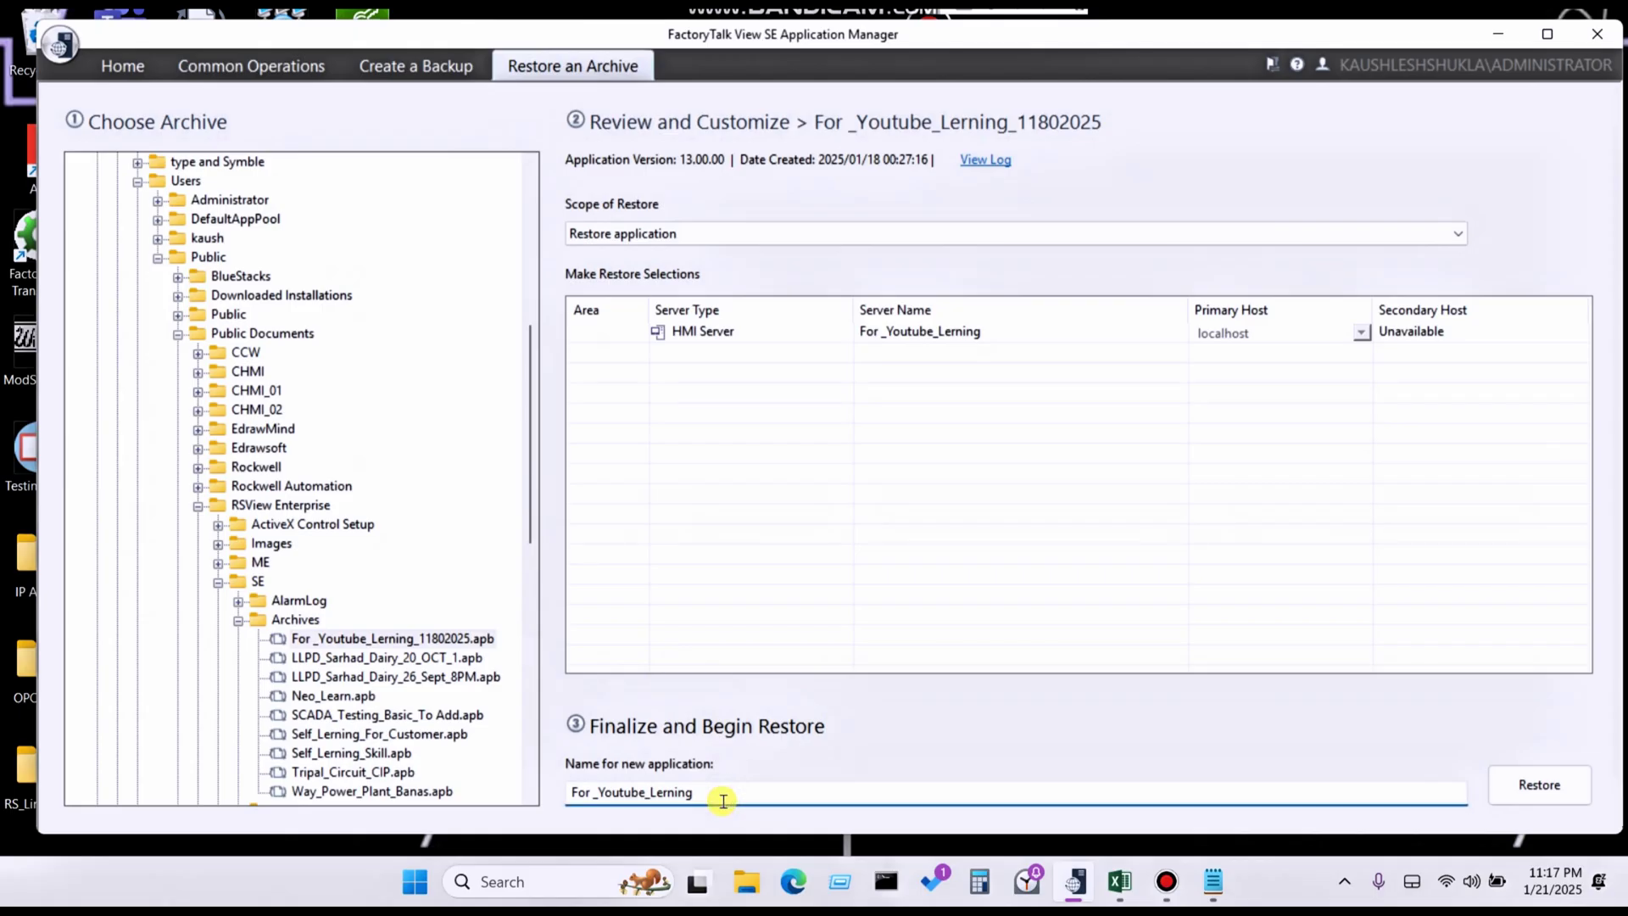
pyautogui.write('_1')
pyautogui.click(238, 620)
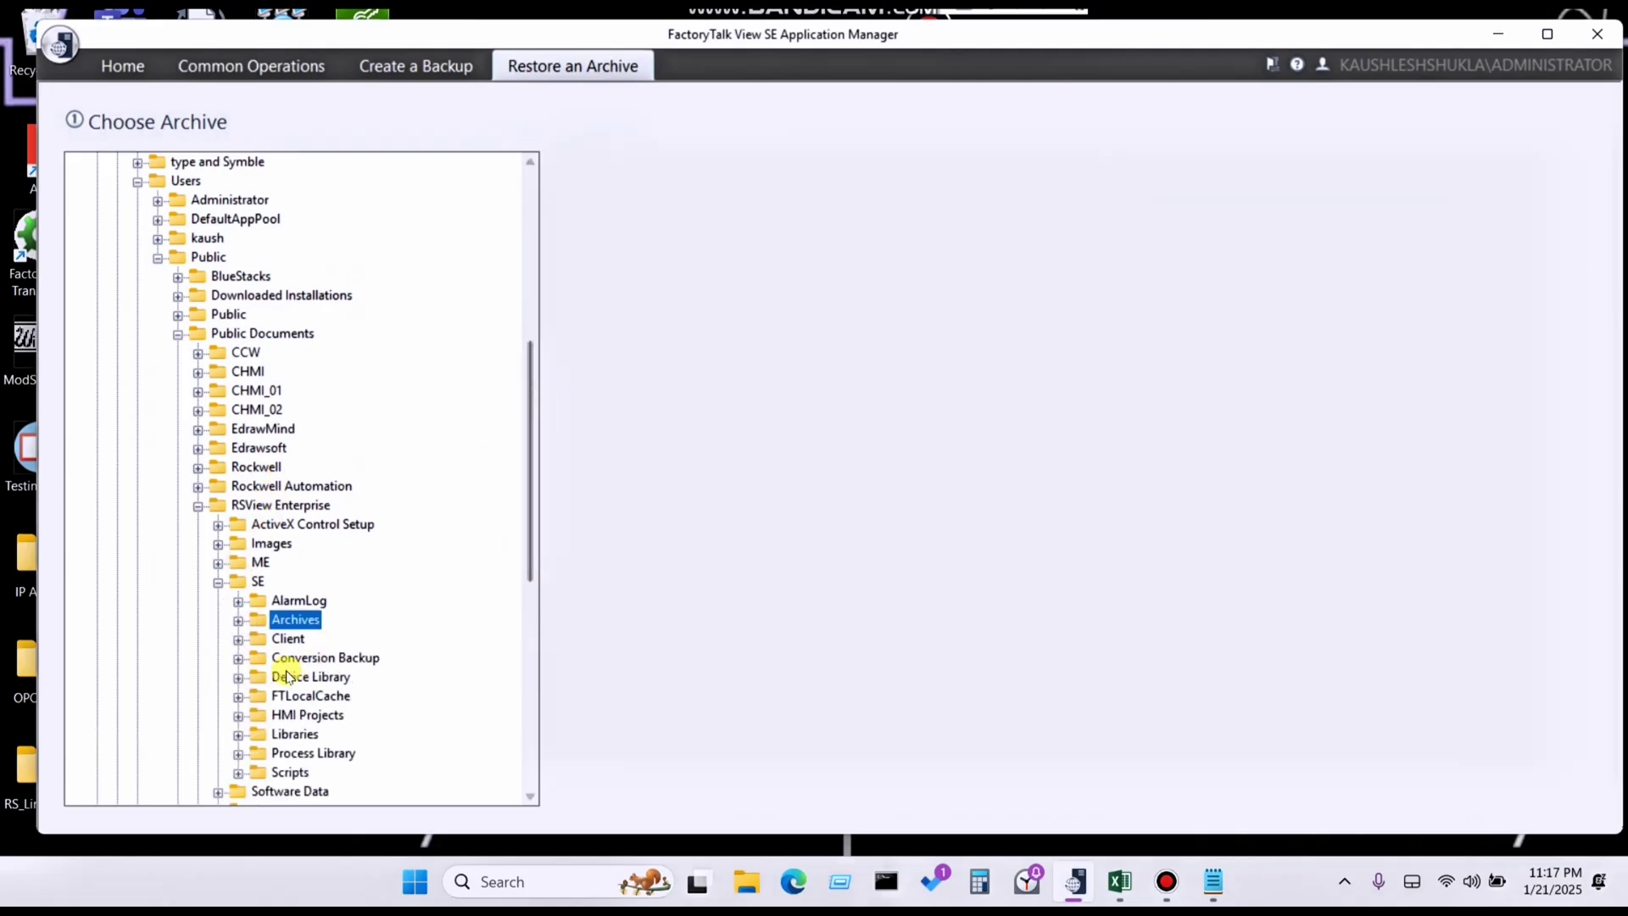
pyautogui.click(238, 621)
pyautogui.click(298, 638)
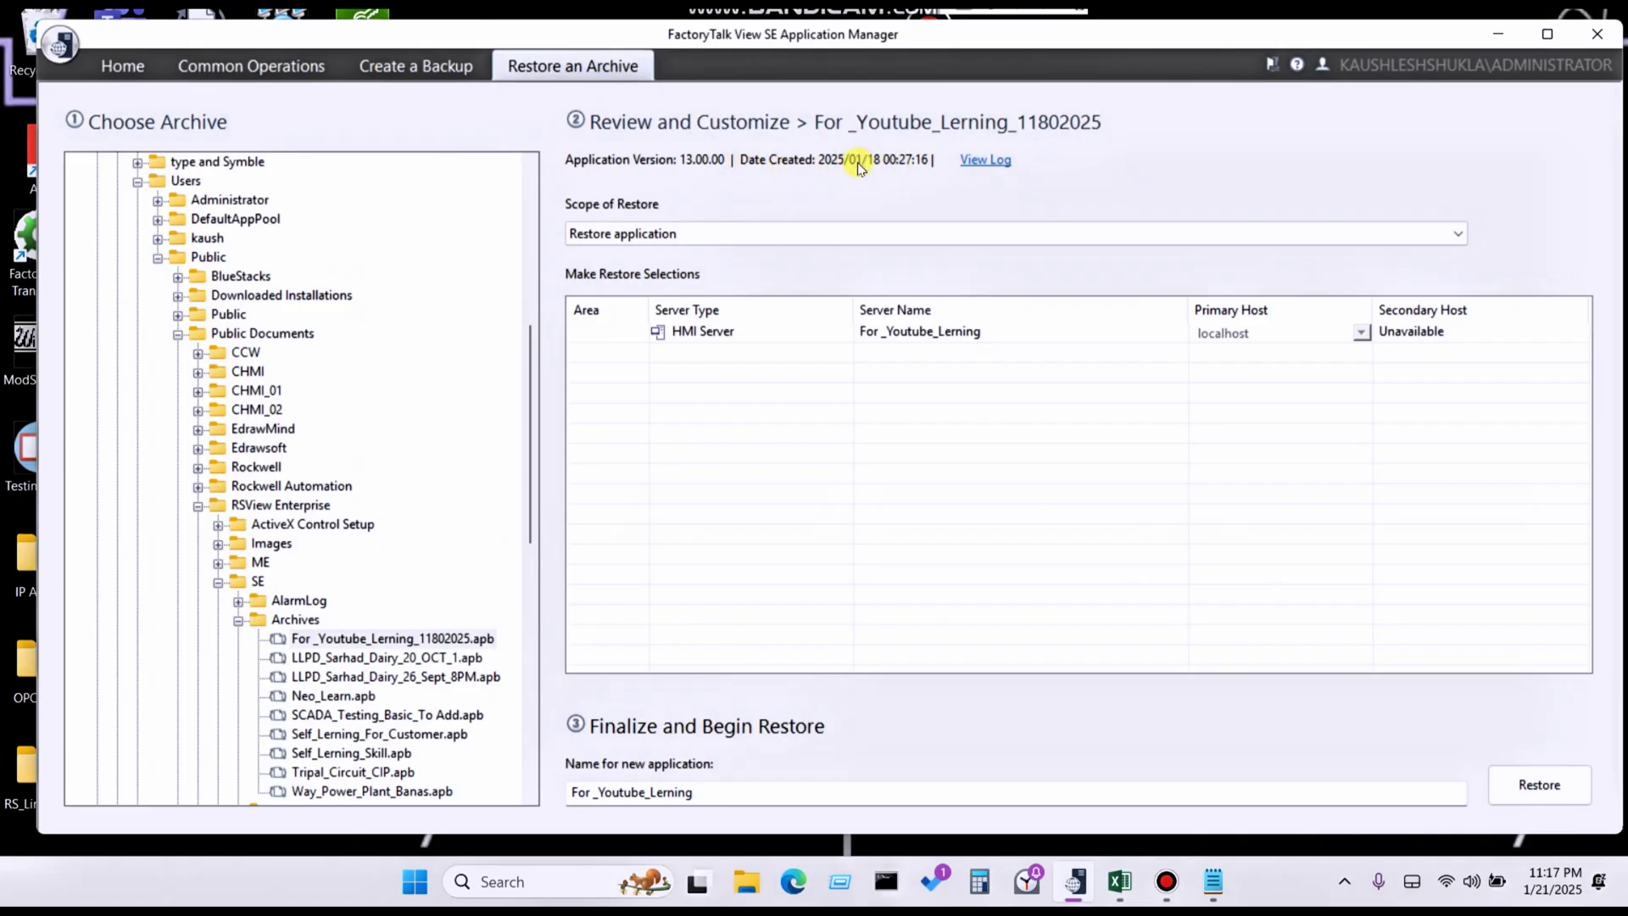
pyautogui.click(692, 334)
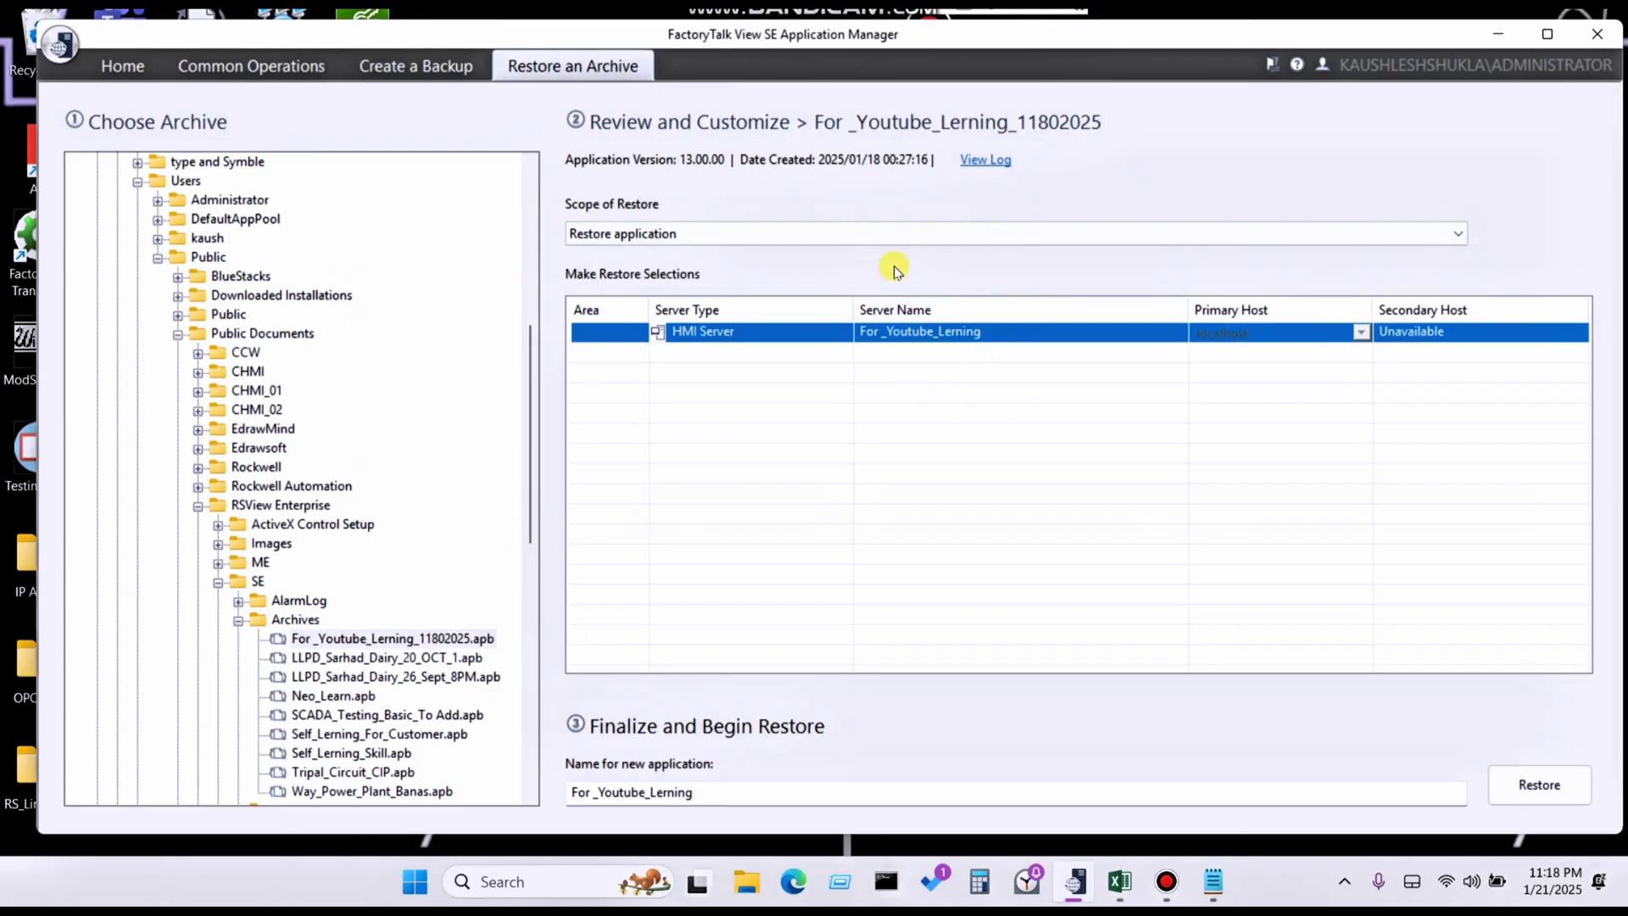
pyautogui.click(780, 792)
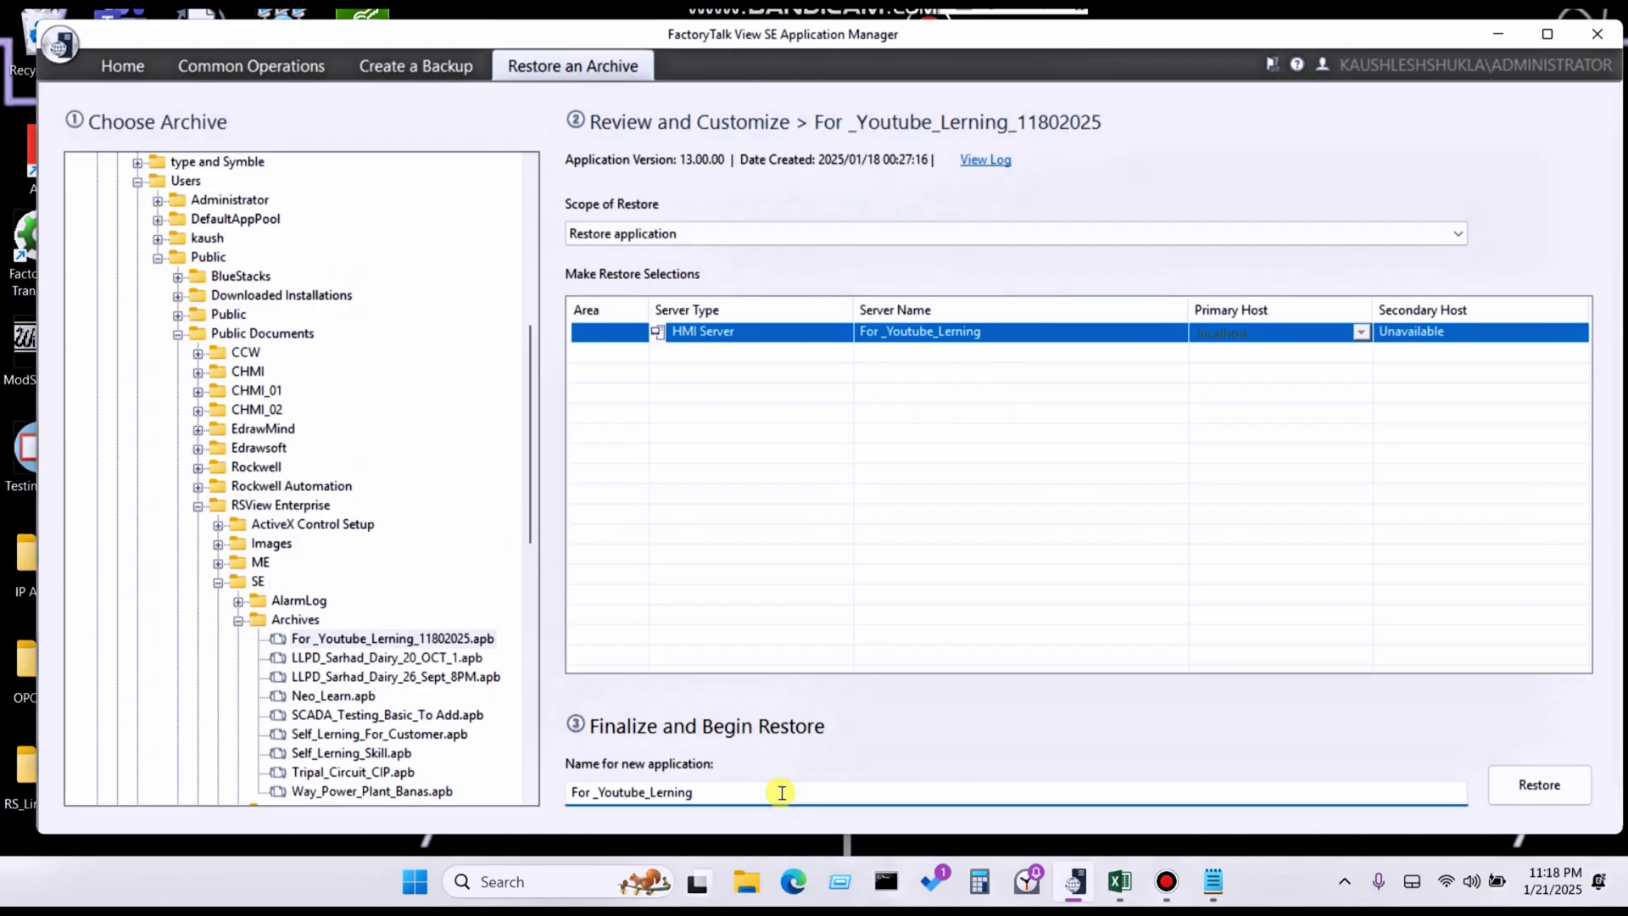
pyautogui.write('_1')
# Restore the archive and follow the status log through prechecks, unzipping and extraction to Restore Complete.
pyautogui.click(1541, 797)
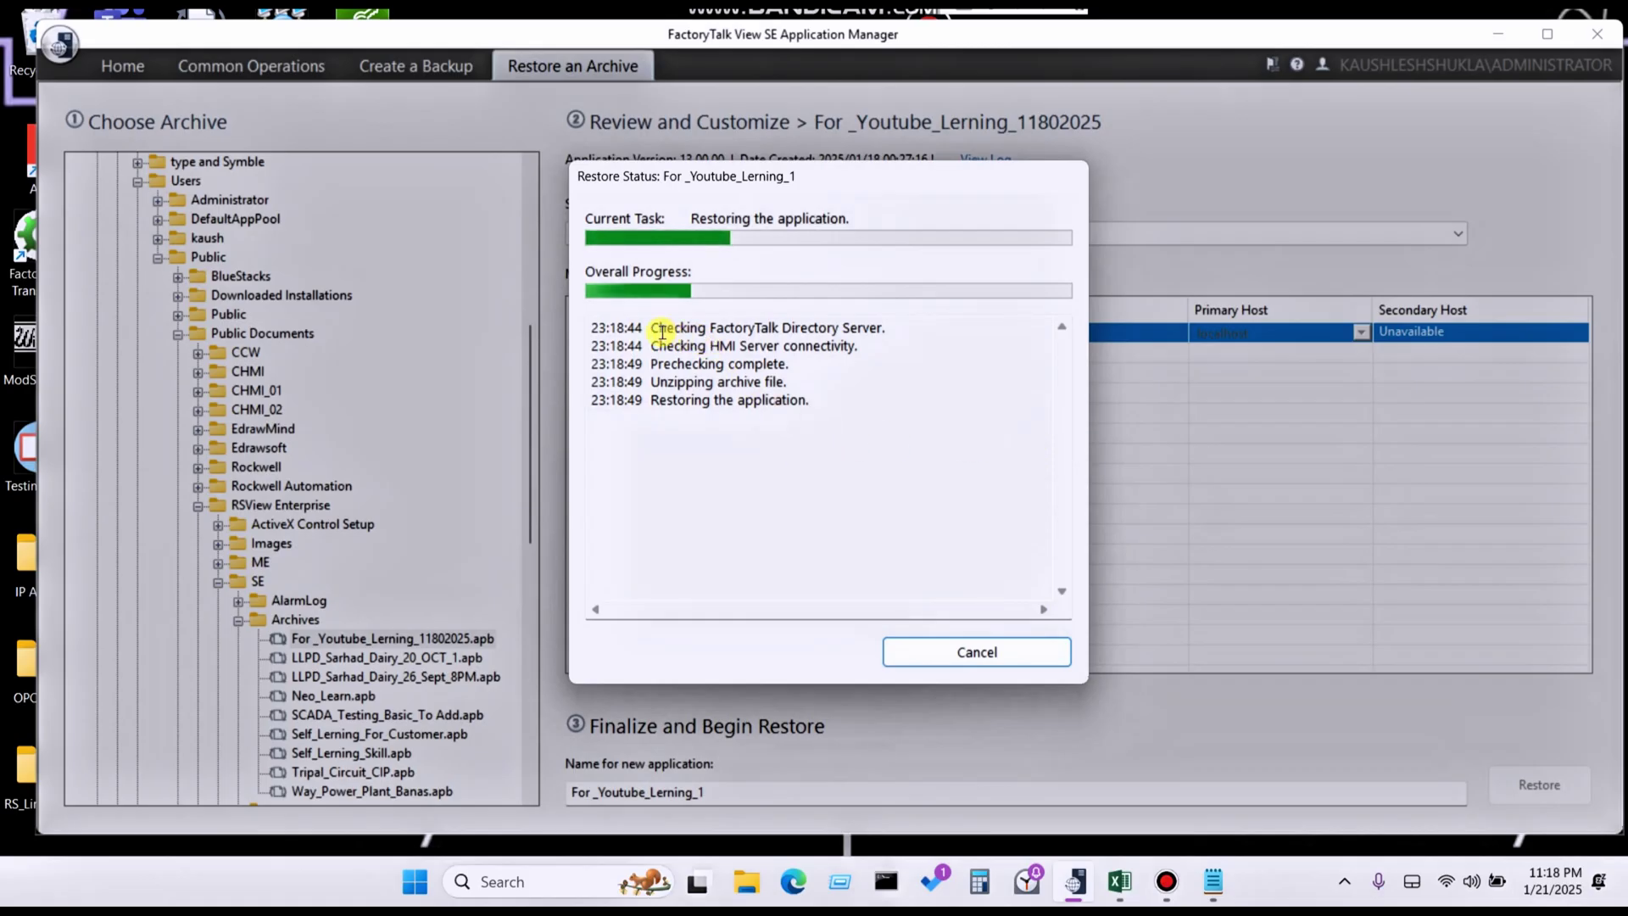
pyautogui.moveTo(662, 333); pyautogui.dragTo(890, 326)
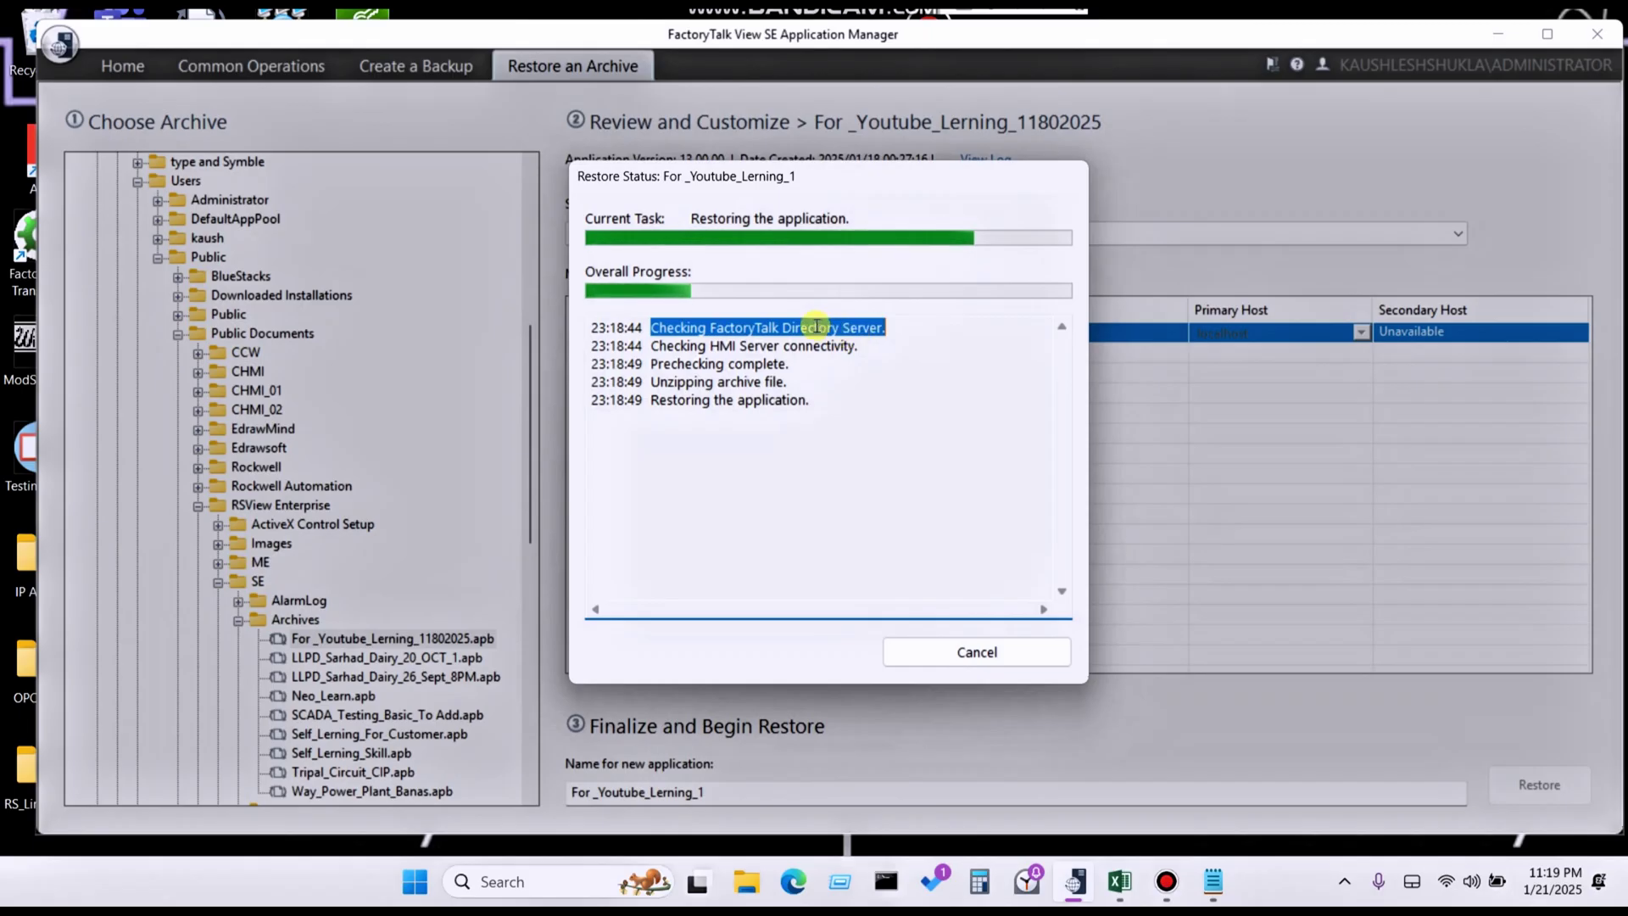
pyautogui.moveTo(643, 345)
pyautogui.mouseDown()
pyautogui.moveTo(873, 344)
pyautogui.moveTo(654, 363)
pyautogui.mouseUp()
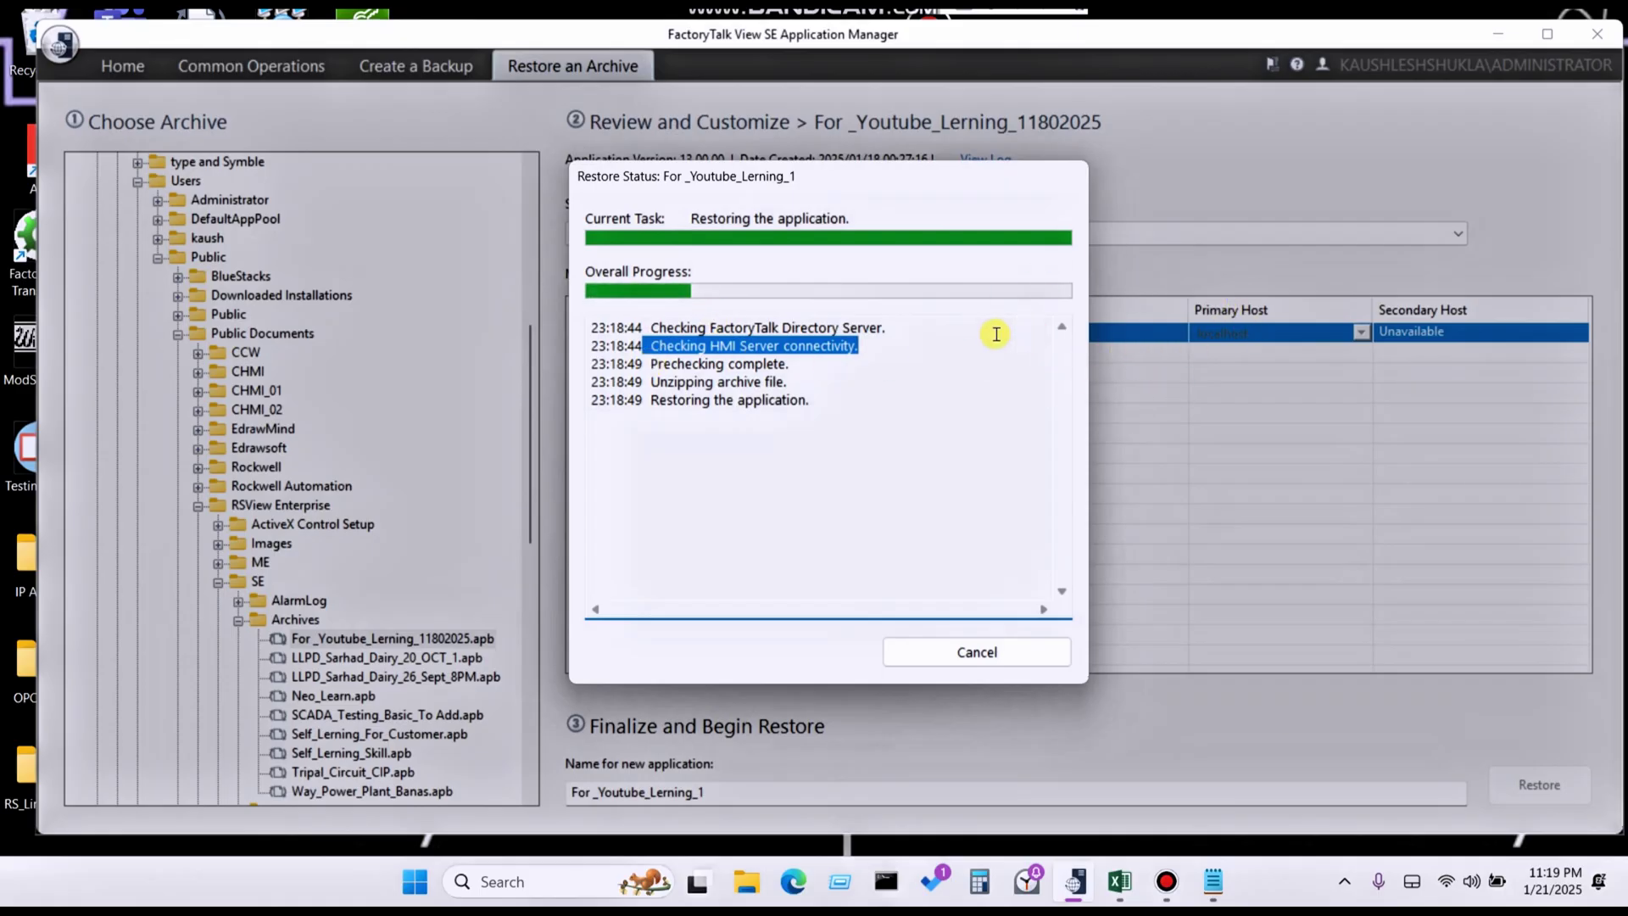
pyautogui.moveTo(651, 363); pyautogui.dragTo(792, 363)
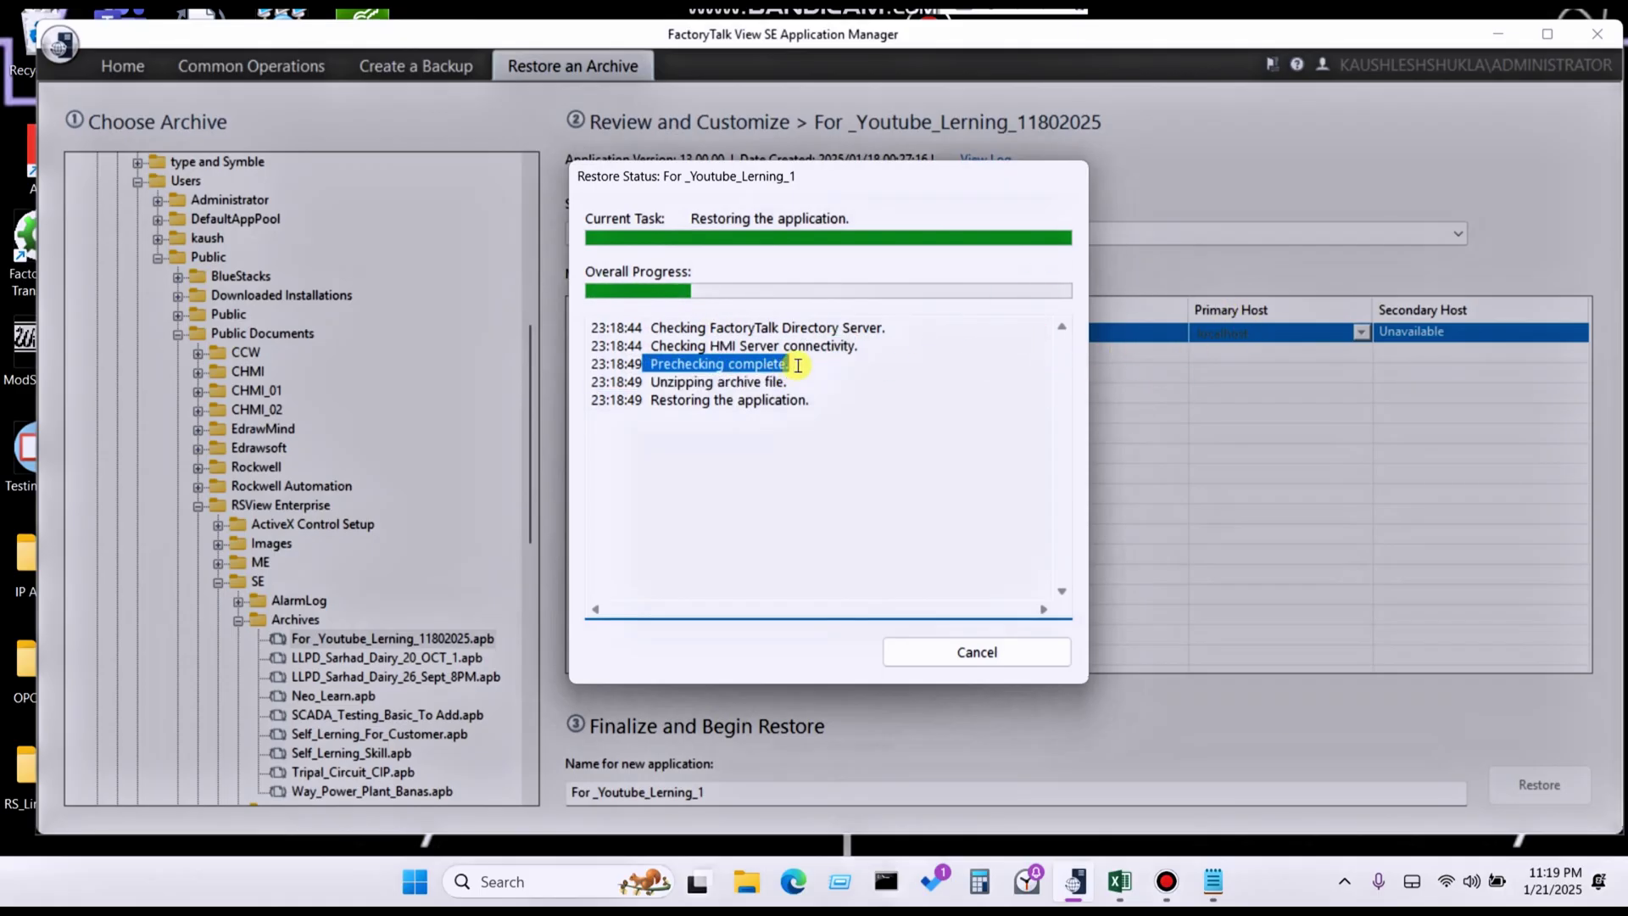
pyautogui.moveTo(651, 382); pyautogui.dragTo(791, 375)
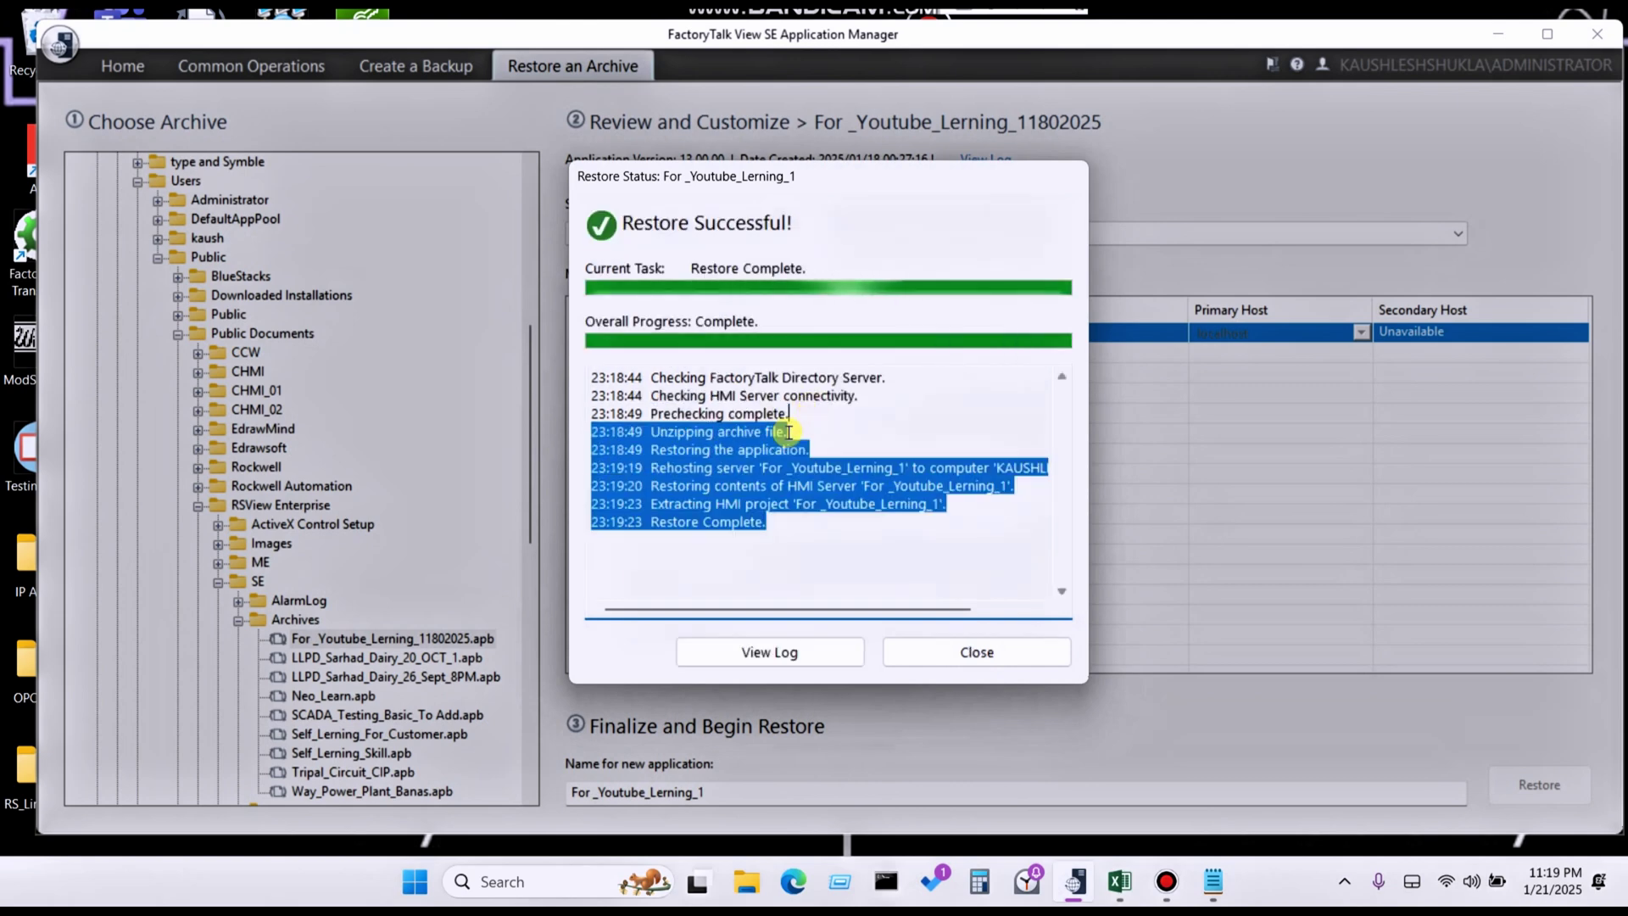
pyautogui.moveTo(651, 486); pyautogui.dragTo(992, 490)
pyautogui.moveTo(666, 503); pyautogui.dragTo(796, 500)
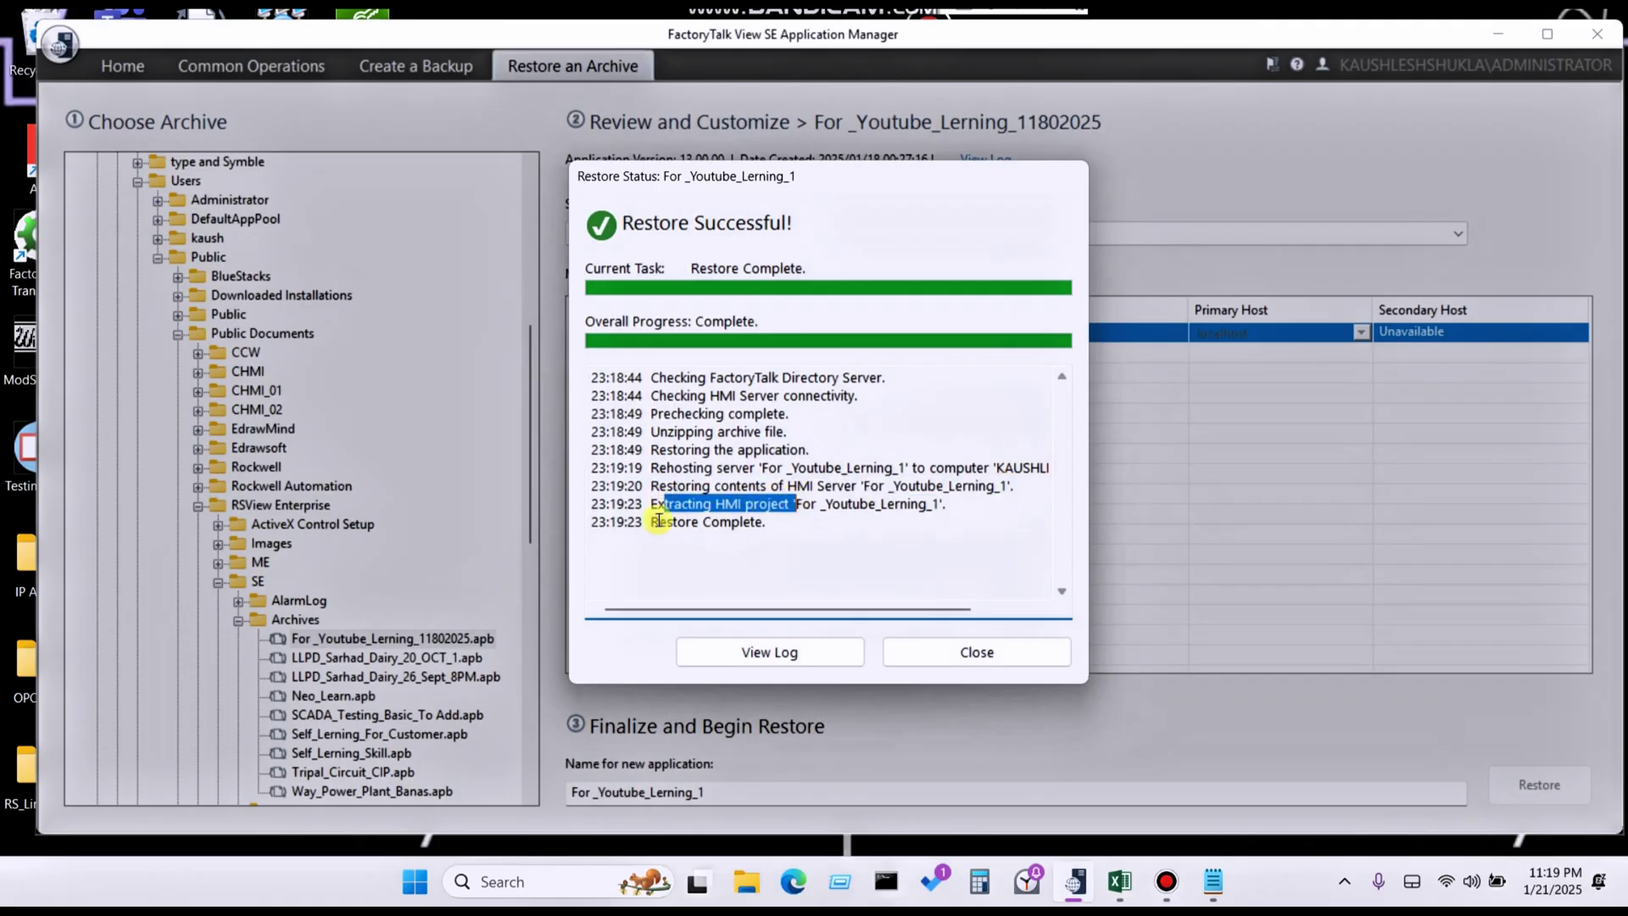
pyautogui.moveTo(642, 522); pyautogui.dragTo(780, 523)
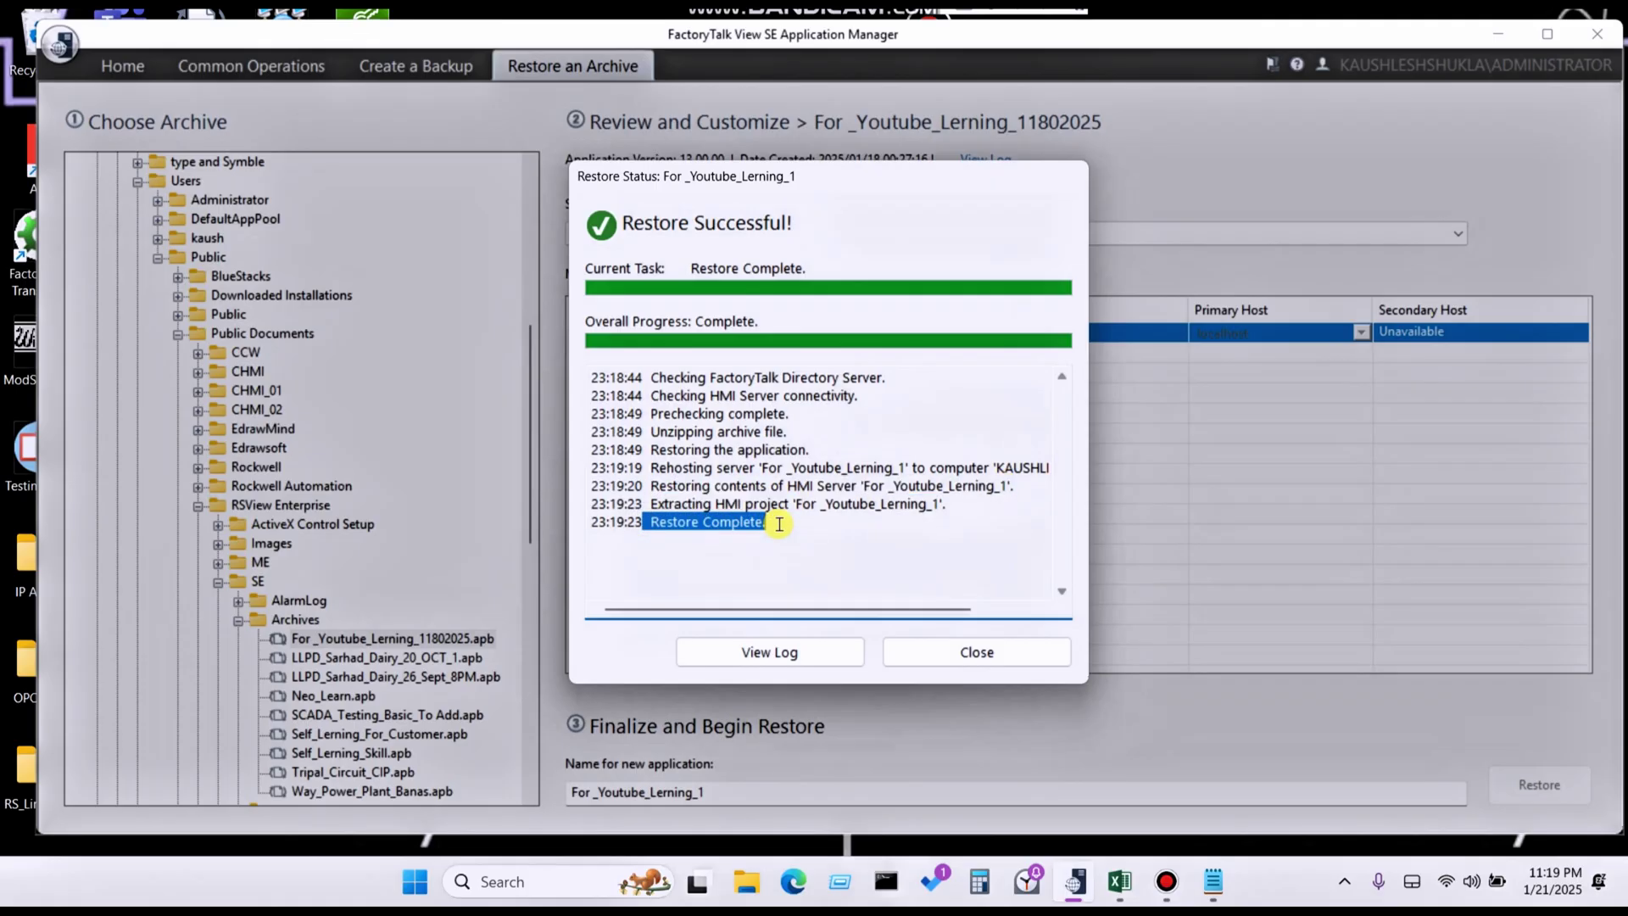
pyautogui.click(774, 652)
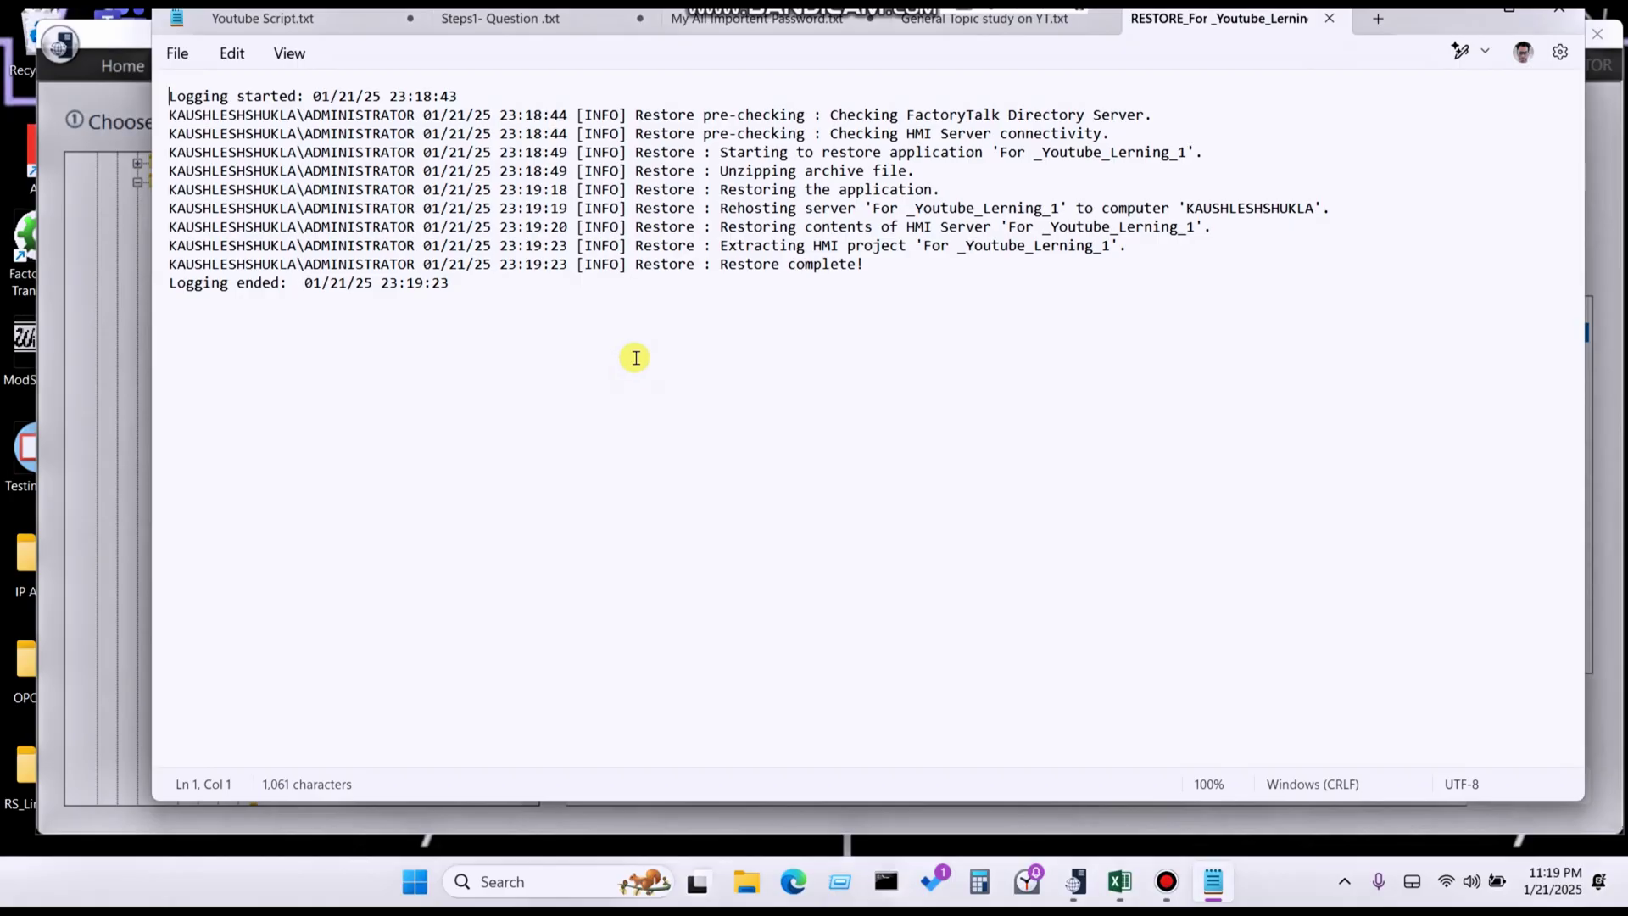
pyautogui.click(1463, 10)
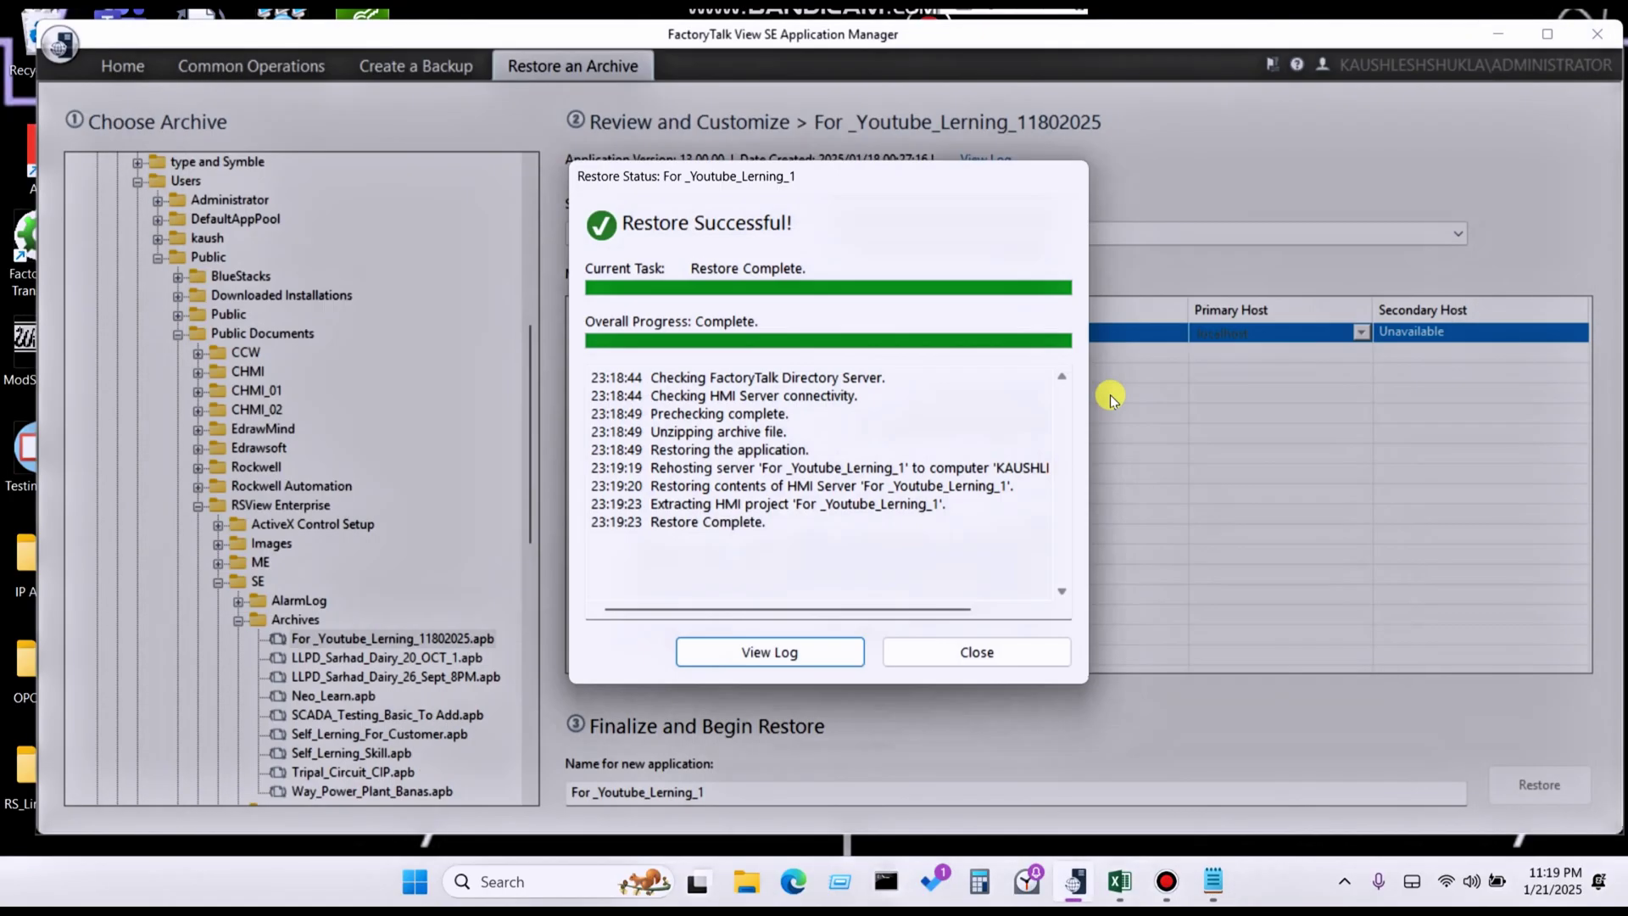